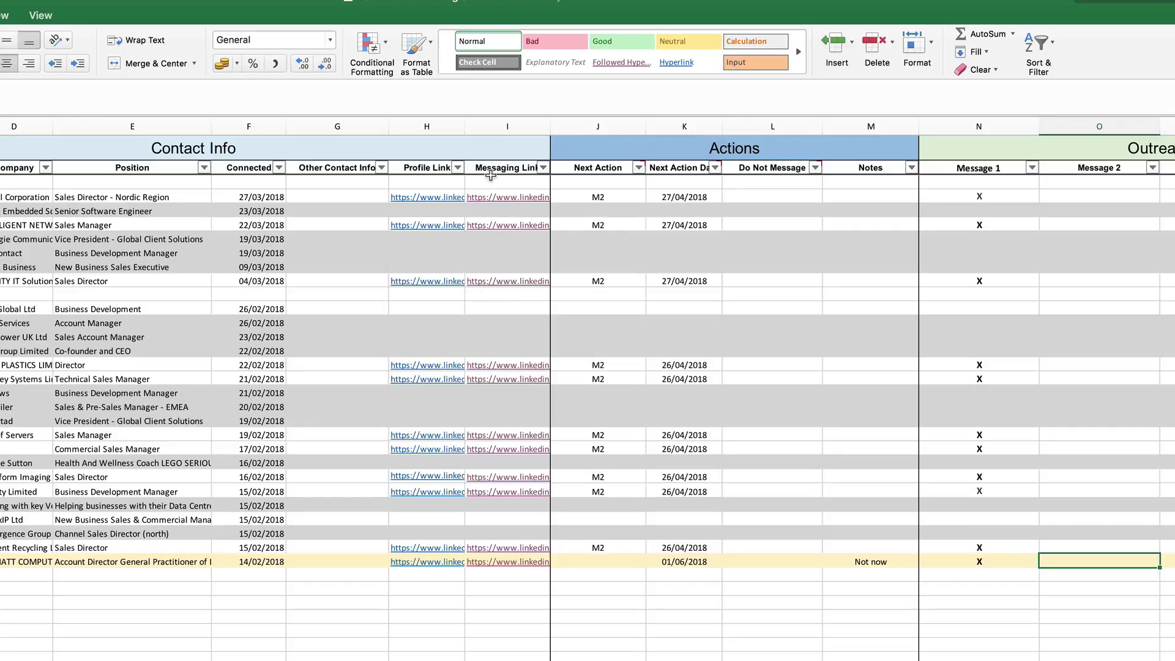
# Delete all the grey-shaded contact rows from the outreach sheet, keeping the unshaded and yellow rows.
pyautogui.click(505, 128)
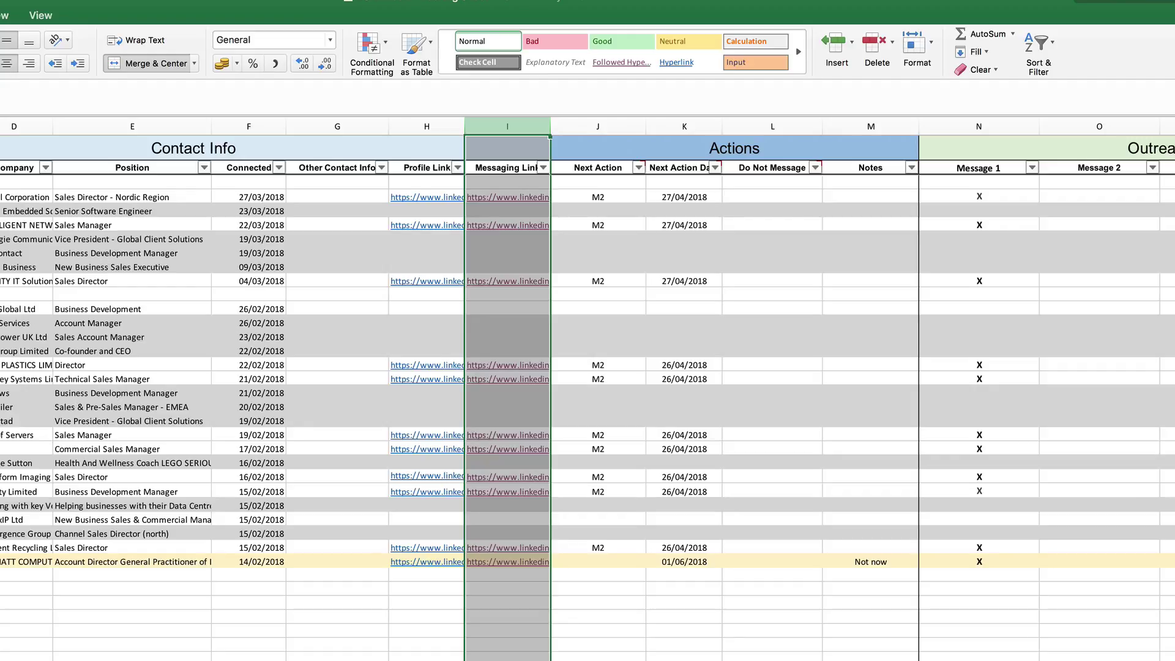
pyautogui.click(1, 211)
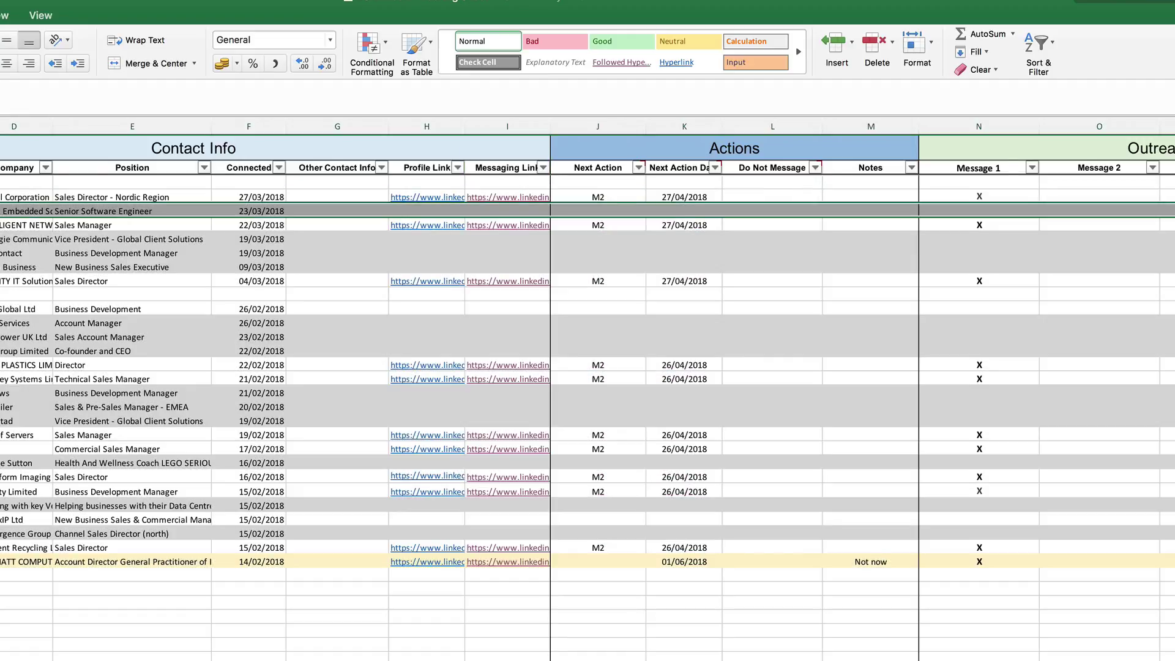
pyautogui.keyDown('super'); pyautogui.click(2, 239); pyautogui.keyUp('super')
pyautogui.keyDown('super'); pyautogui.click(1, 254); pyautogui.keyUp('super')
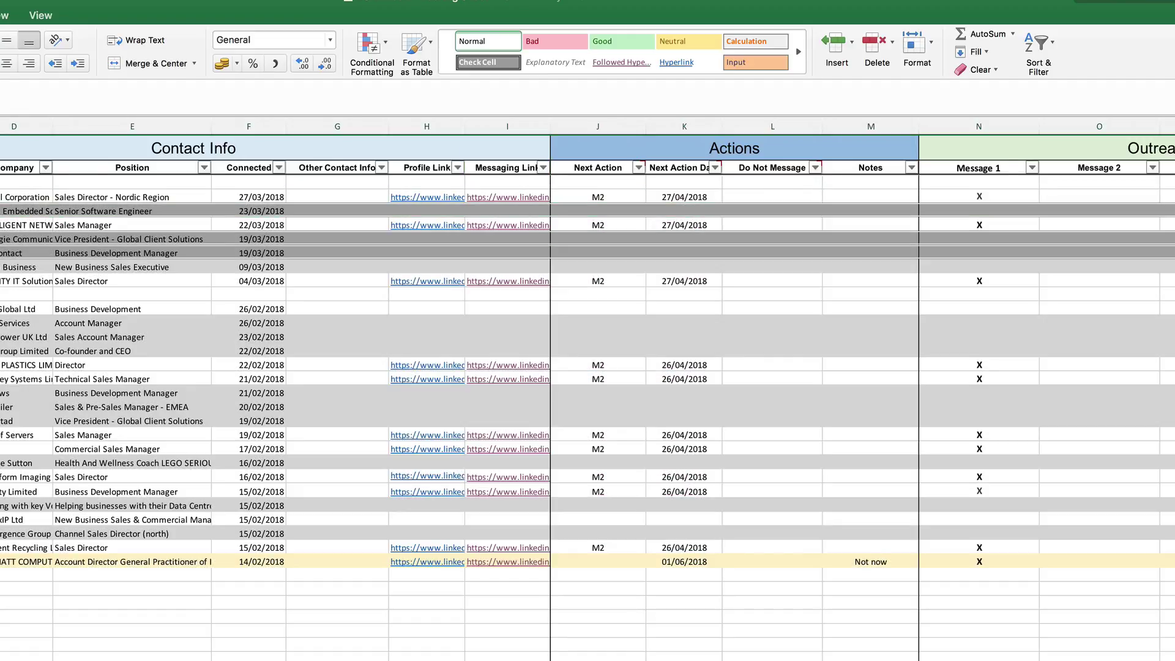
pyautogui.keyDown('super'); pyautogui.click(2, 268); pyautogui.keyUp('super')
pyautogui.keyDown('super'); pyautogui.click(2, 323); pyautogui.keyUp('super')
pyautogui.keyDown('super'); pyautogui.click(2, 337); pyautogui.keyUp('super')
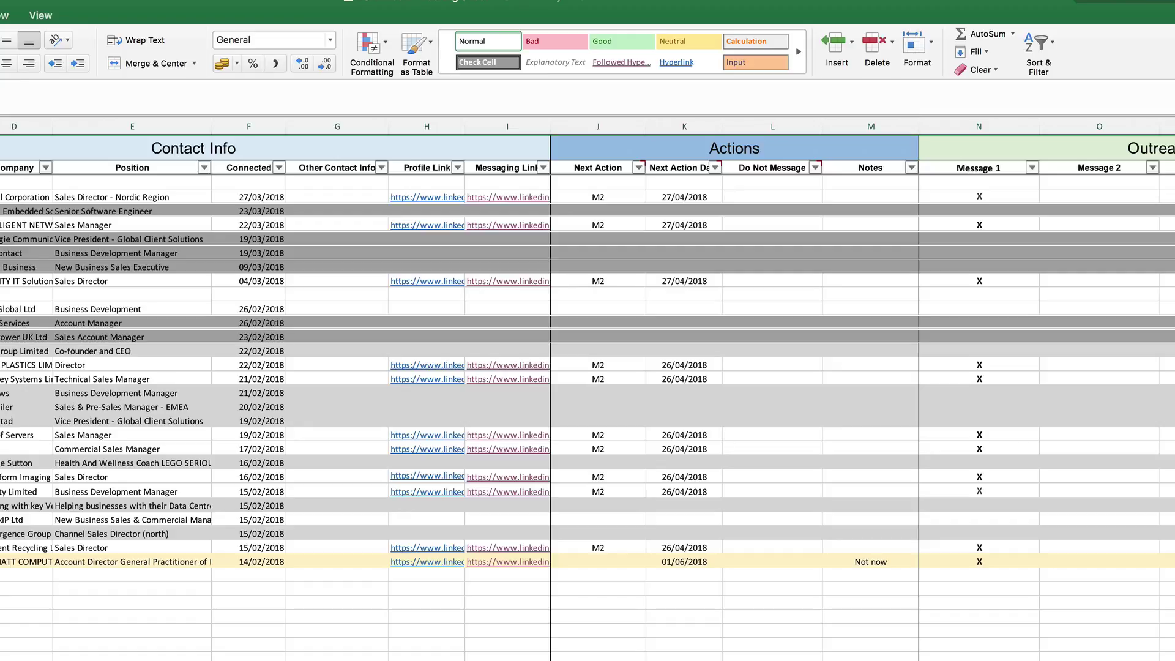
pyautogui.keyDown('super'); pyautogui.click(2, 352); pyautogui.keyUp('super')
pyautogui.keyDown('super'); pyautogui.click(1, 393); pyautogui.keyUp('super')
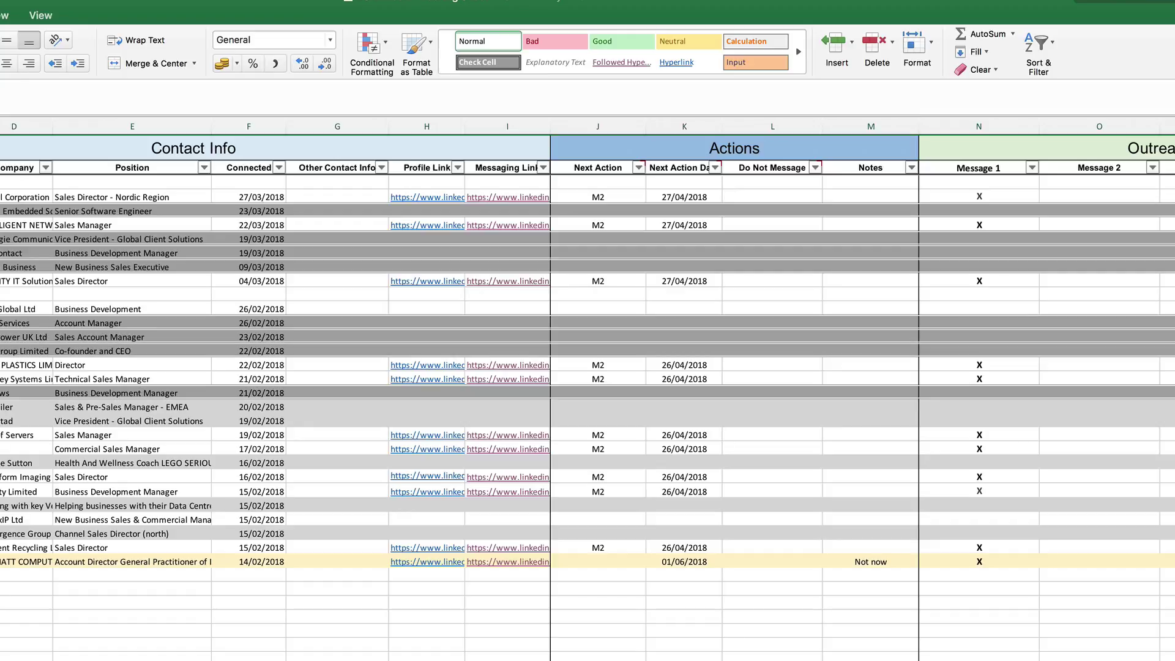
pyautogui.keyDown('super'); pyautogui.click(1, 407); pyautogui.keyUp('super')
pyautogui.keyDown('super'); pyautogui.click(1, 422); pyautogui.keyUp('super')
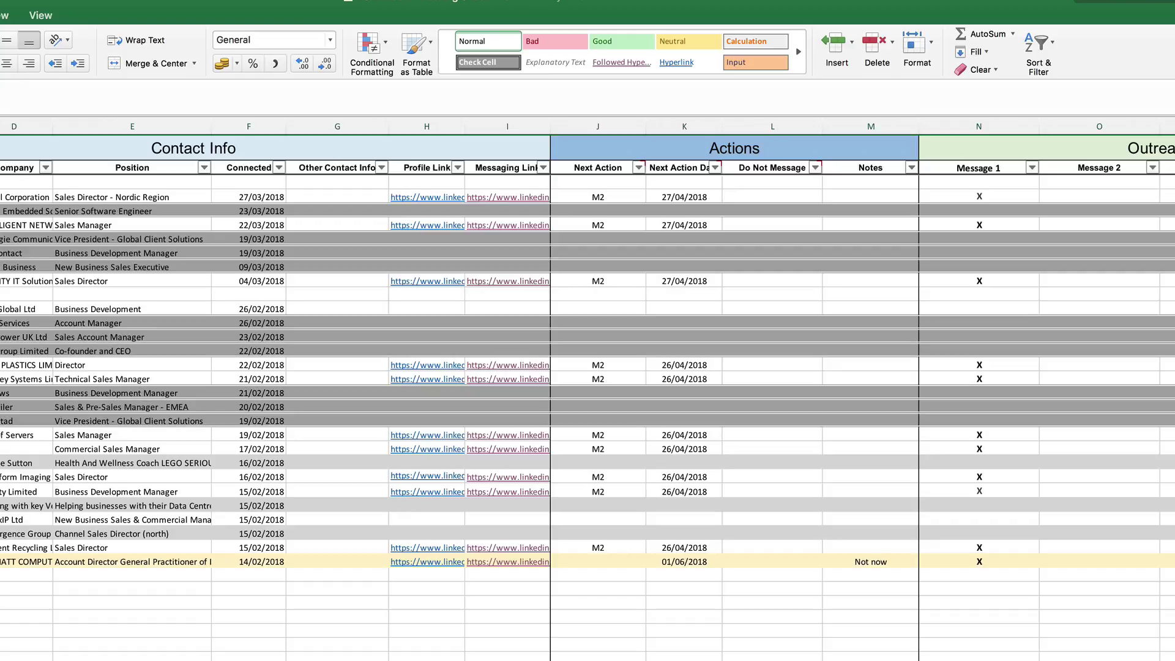
pyautogui.keyDown('super'); pyautogui.click(1, 463); pyautogui.keyUp('super')
pyautogui.keyDown('super'); pyautogui.click(1, 506); pyautogui.keyUp('super')
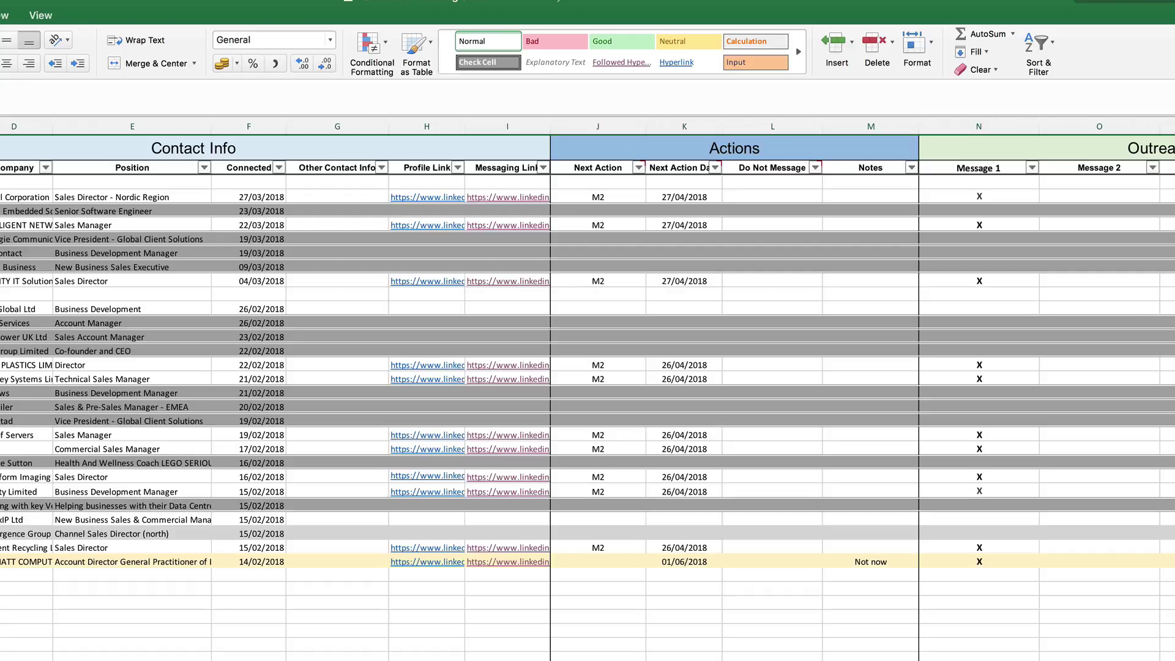
pyautogui.keyDown('super'); pyautogui.click(1, 534); pyautogui.keyUp('super')
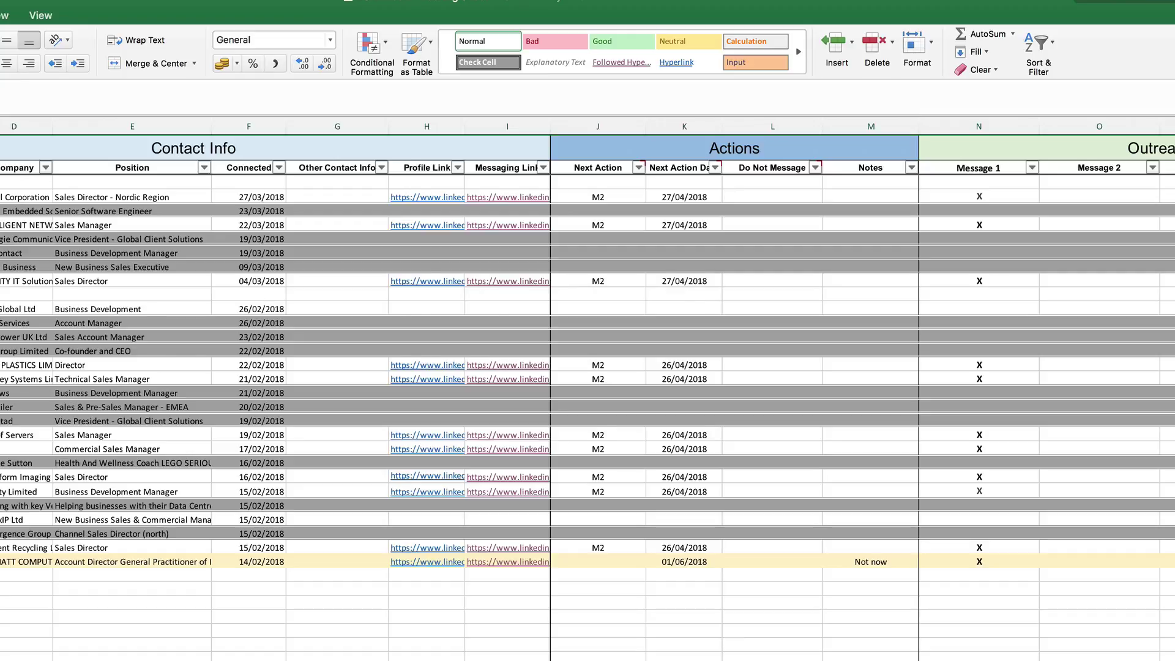
pyautogui.press('super+minus')
pyautogui.click(1, 423)
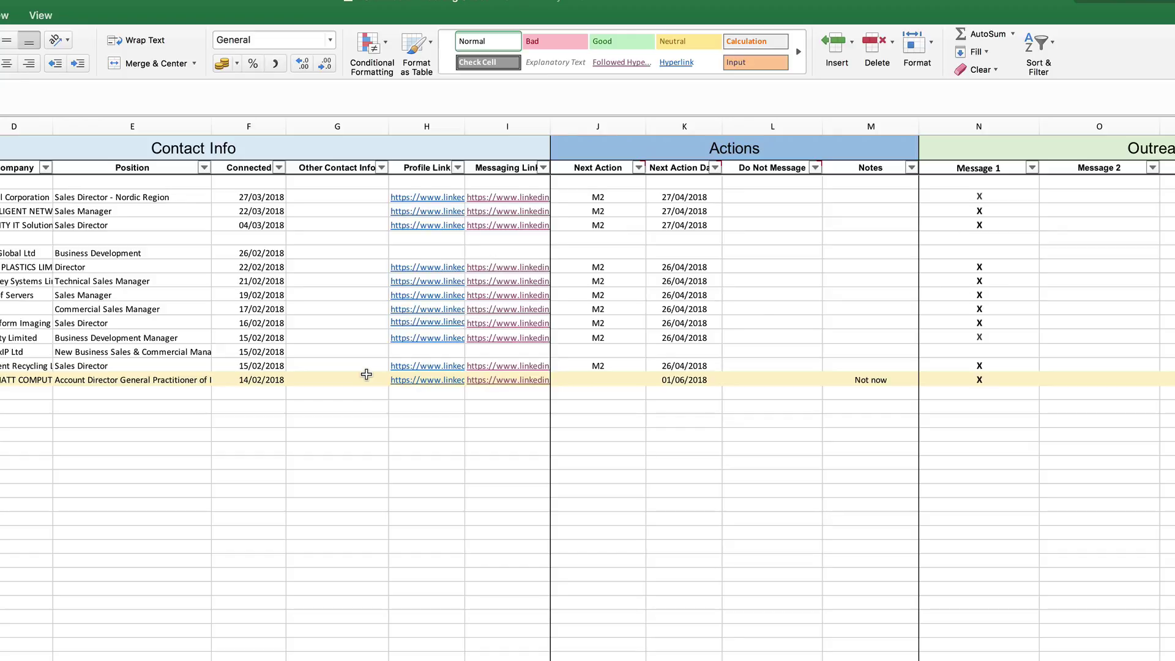
pyautogui.click(983, 380)
pyautogui.write('X')
# Sort the contacts by Next Action Date in ascending order, expanding the selection to include the adjoining data.
pyautogui.click(681, 123)
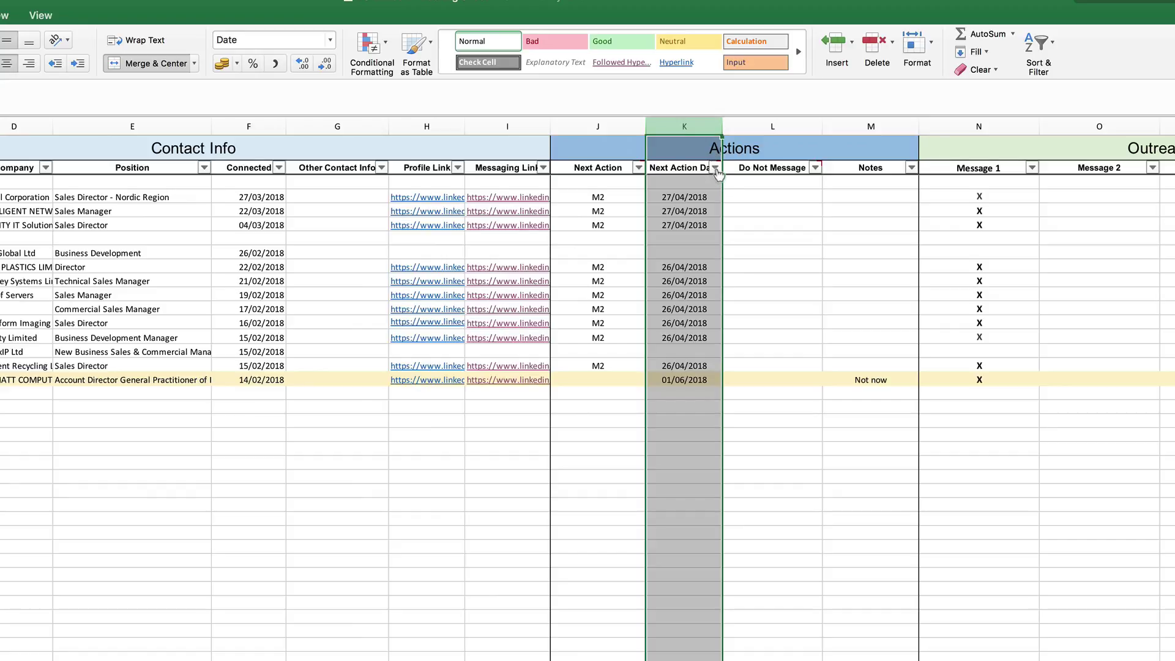
pyautogui.click(715, 169)
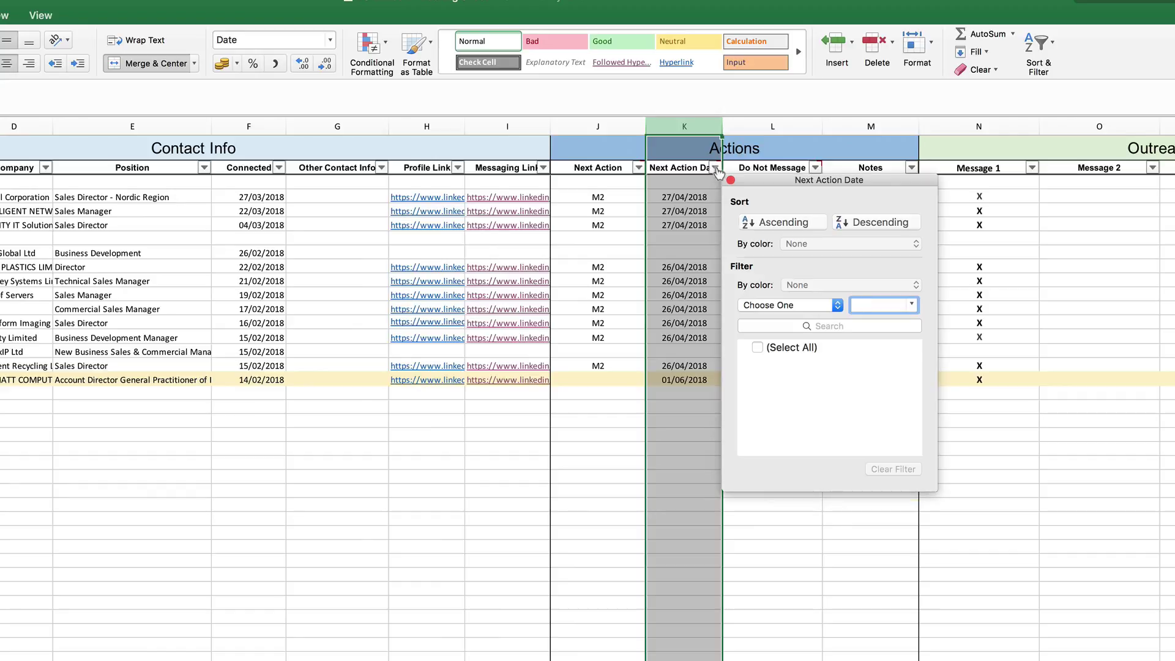
pyautogui.click(779, 223)
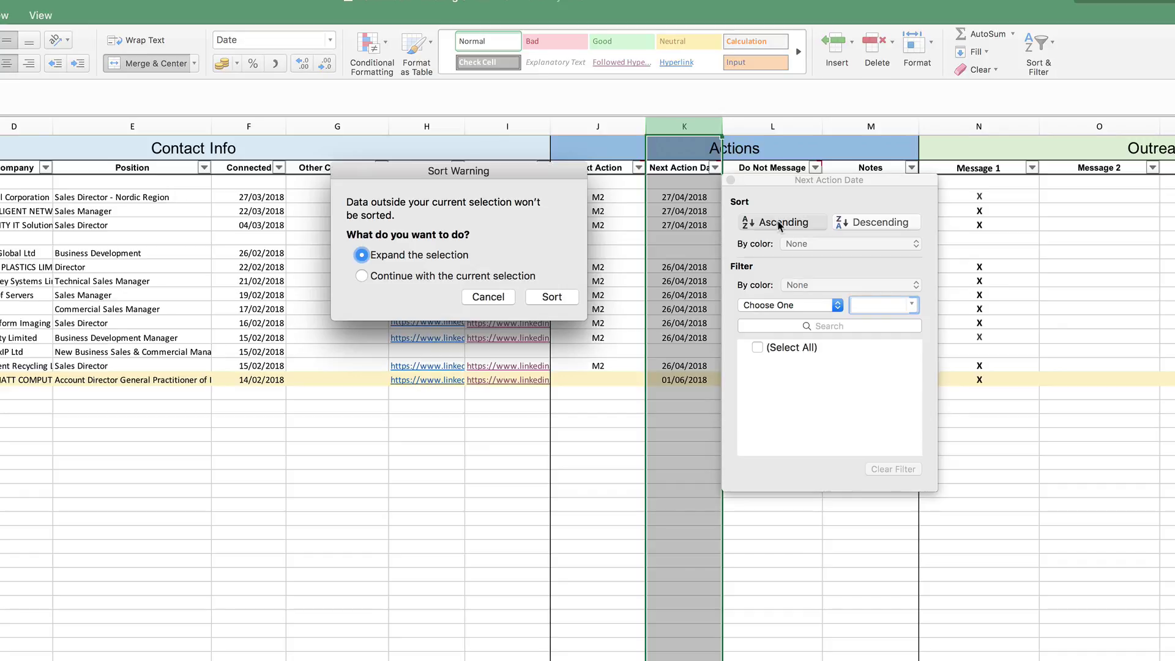
pyautogui.click(552, 298)
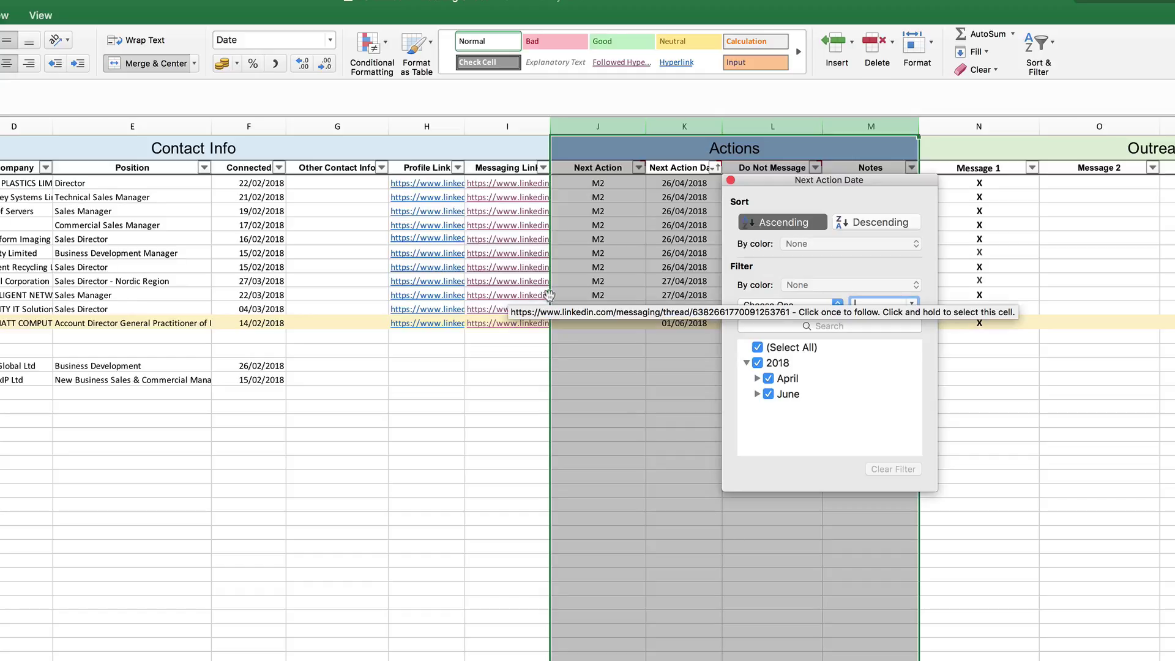
pyautogui.click(731, 181)
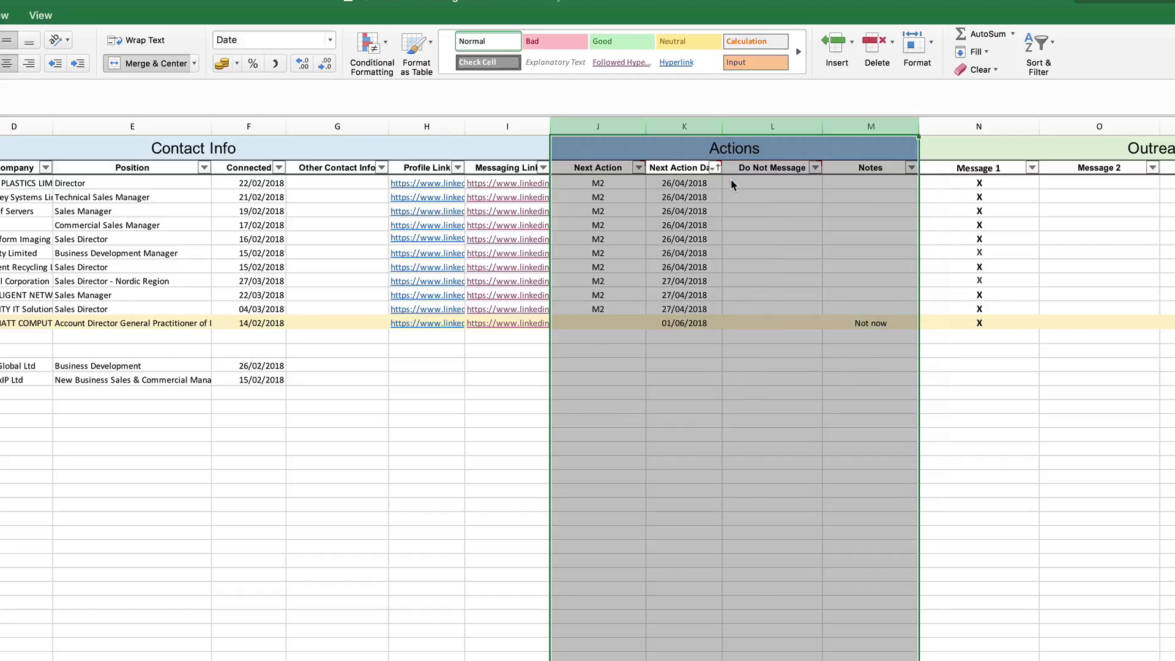
# Highlight the Next Action Date cells dated 26/04/2018 to review which contacts are due.
pyautogui.click(673, 181)
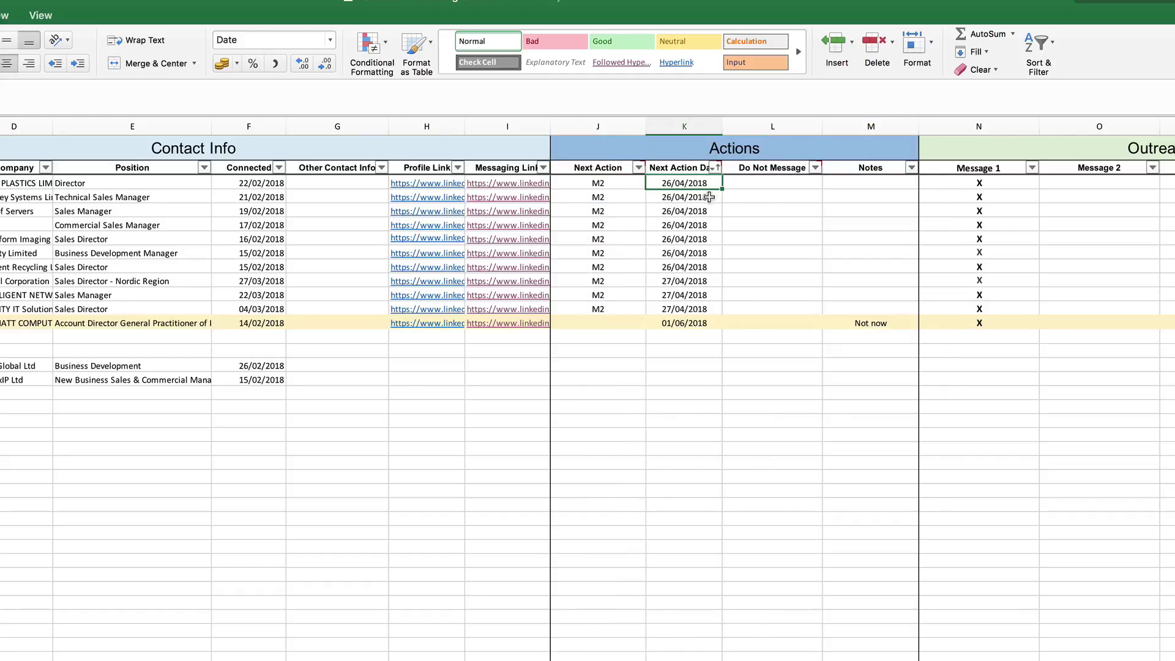
pyautogui.moveTo(712, 211); pyautogui.dragTo(712, 184)
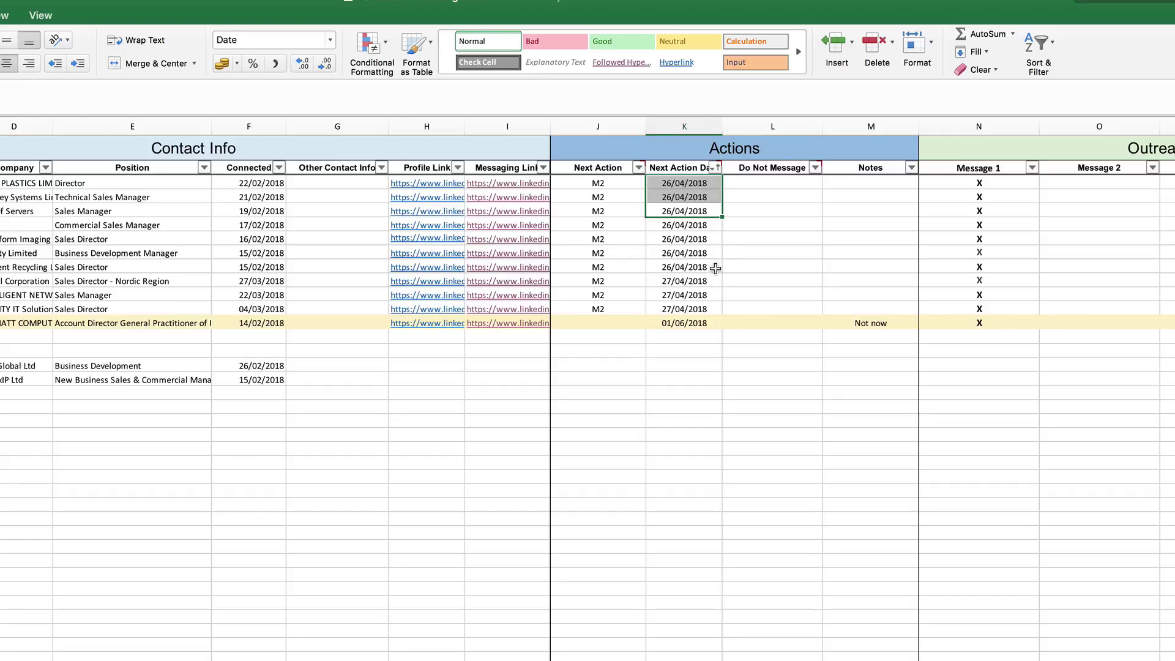
pyautogui.click(715, 268)
pyautogui.moveTo(714, 184); pyautogui.dragTo(713, 267)
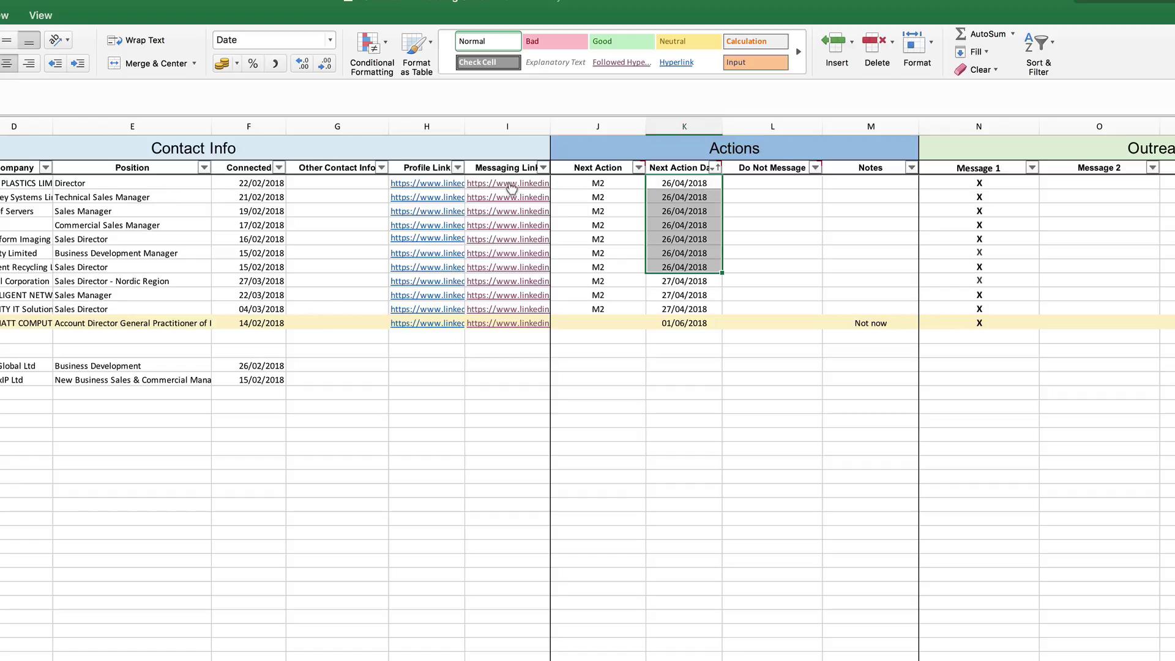
# Open the first contact's messaging link, then copy the second message template from the Linked In message sequence document in TextEdit.
pyautogui.click(511, 184)
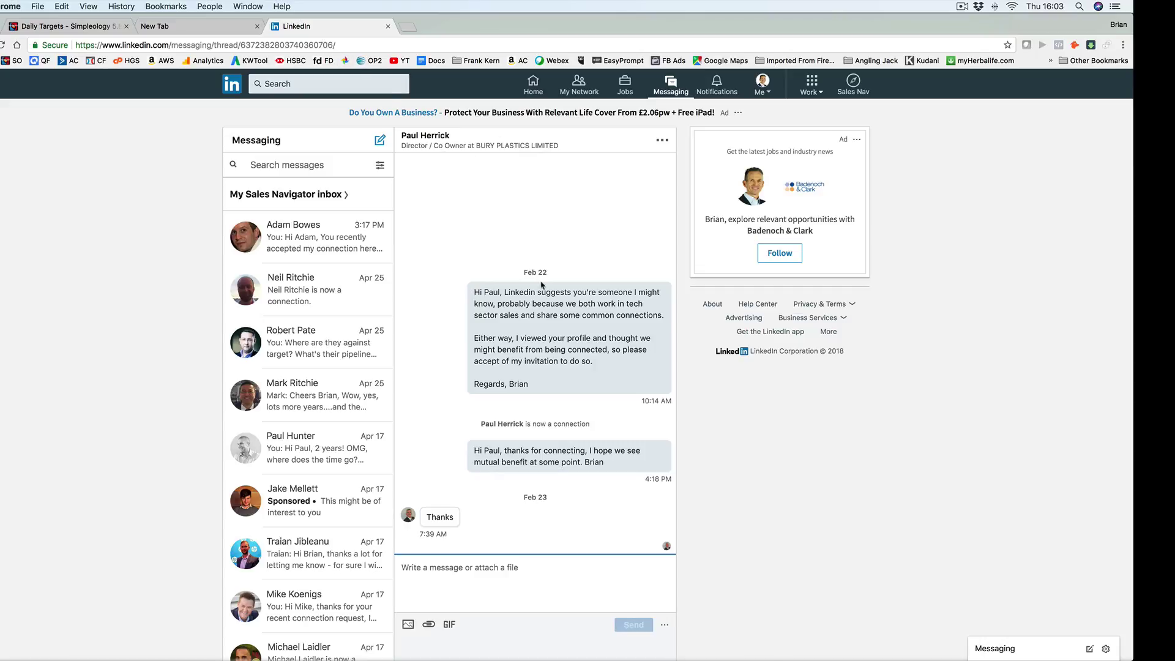
pyautogui.click(734, 634)
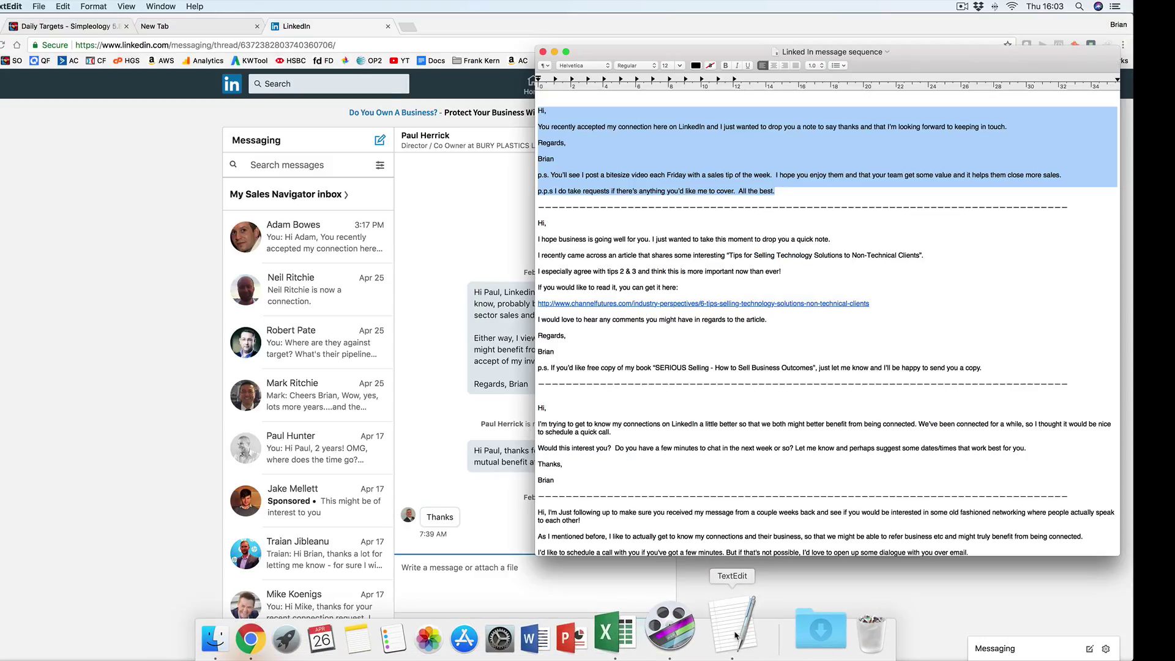
pyautogui.moveTo(1008, 367); pyautogui.dragTo(539, 224)
pyautogui.press('super+c')
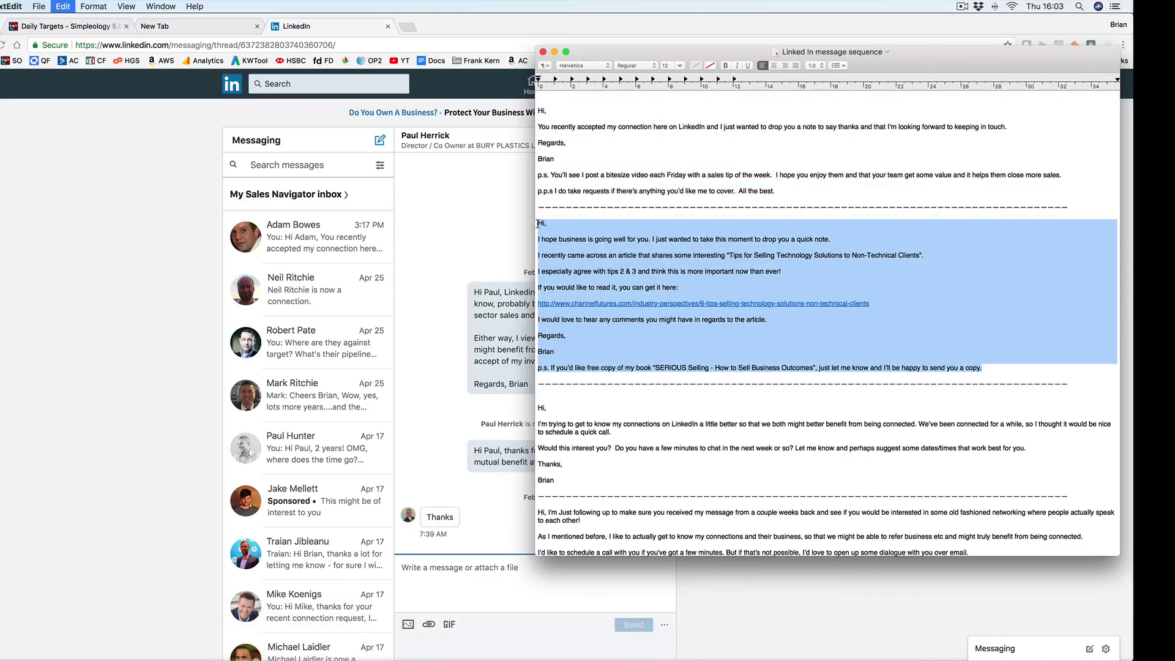
# Switch back to the LinkedIn conversation in Chrome, paste the template as a message and add the contact's first name after "Hi".
pyautogui.press('super+Tab')
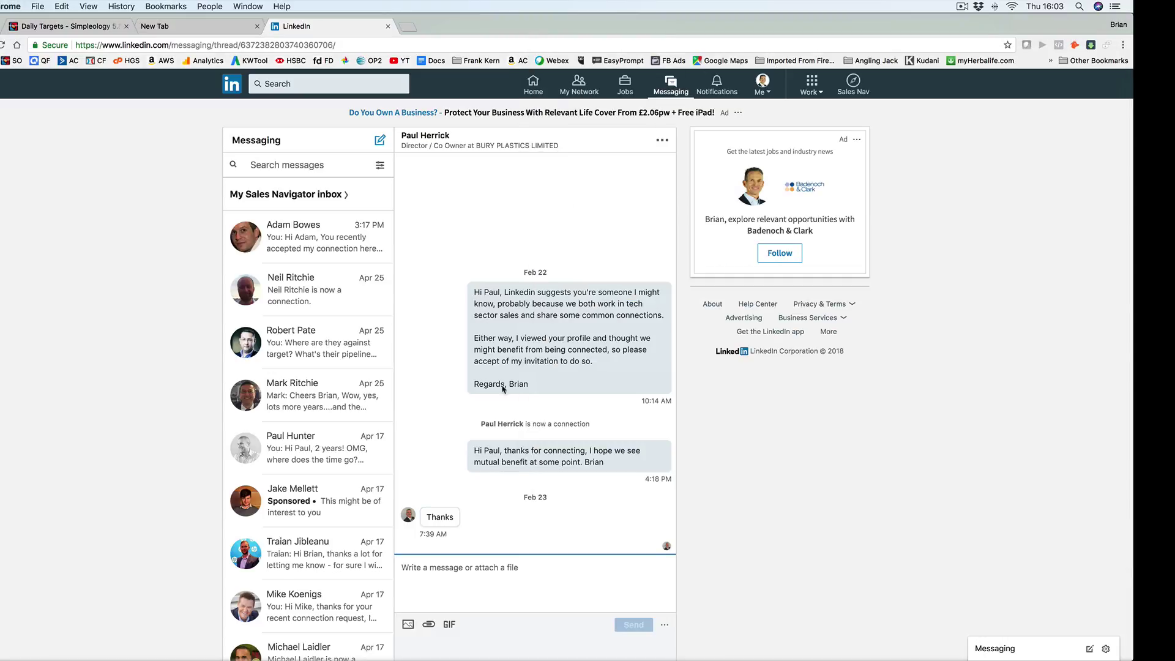
pyautogui.press('super+v')
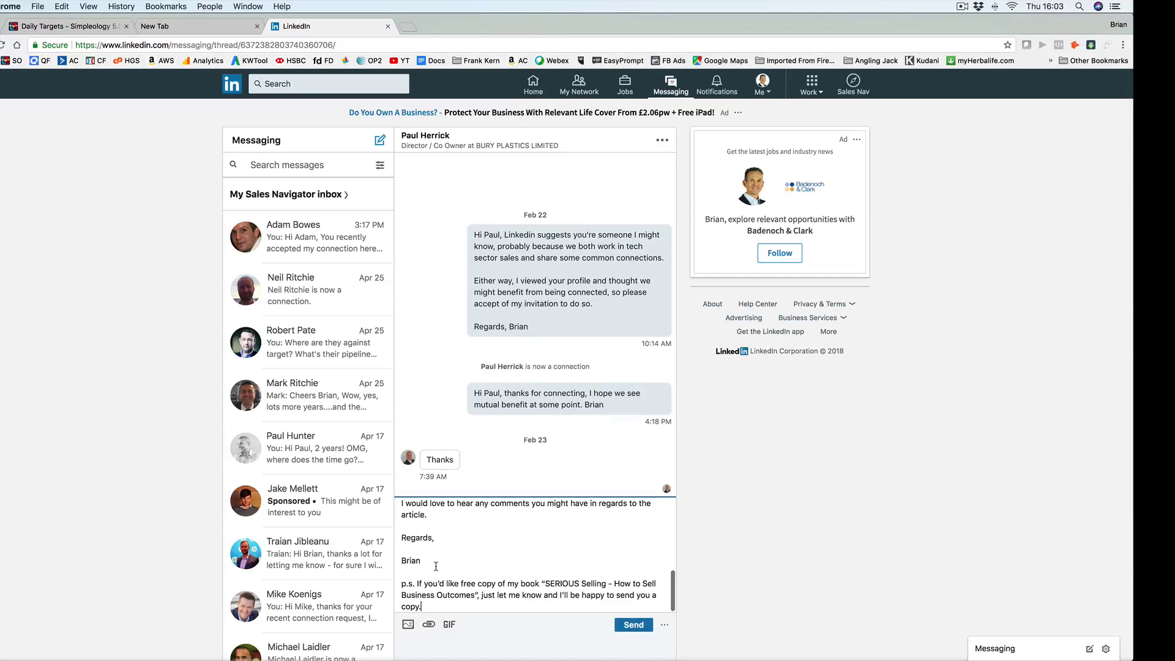
pyautogui.scroll(10, 423, 539)
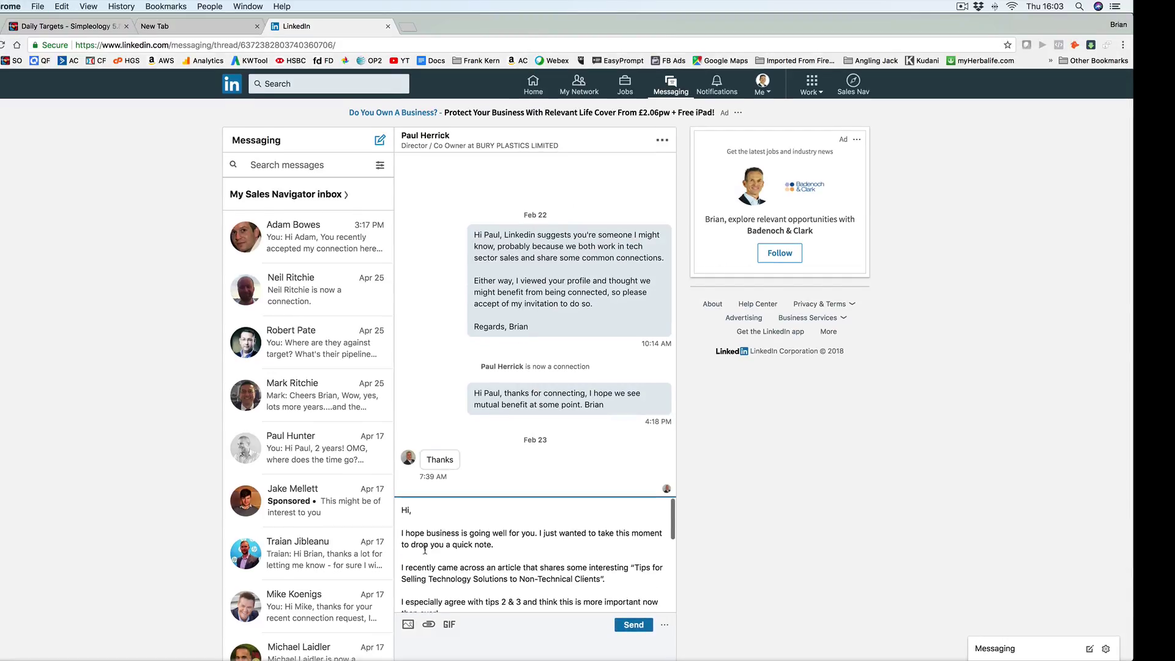
pyautogui.click(408, 510)
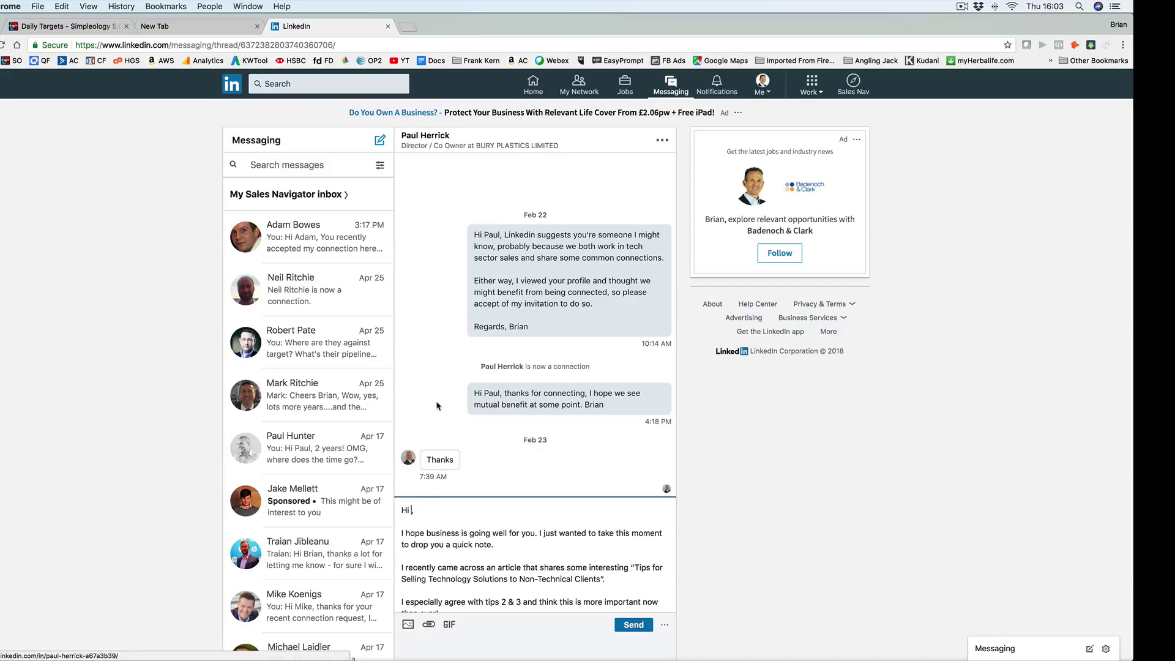
pyautogui.write('Paul')
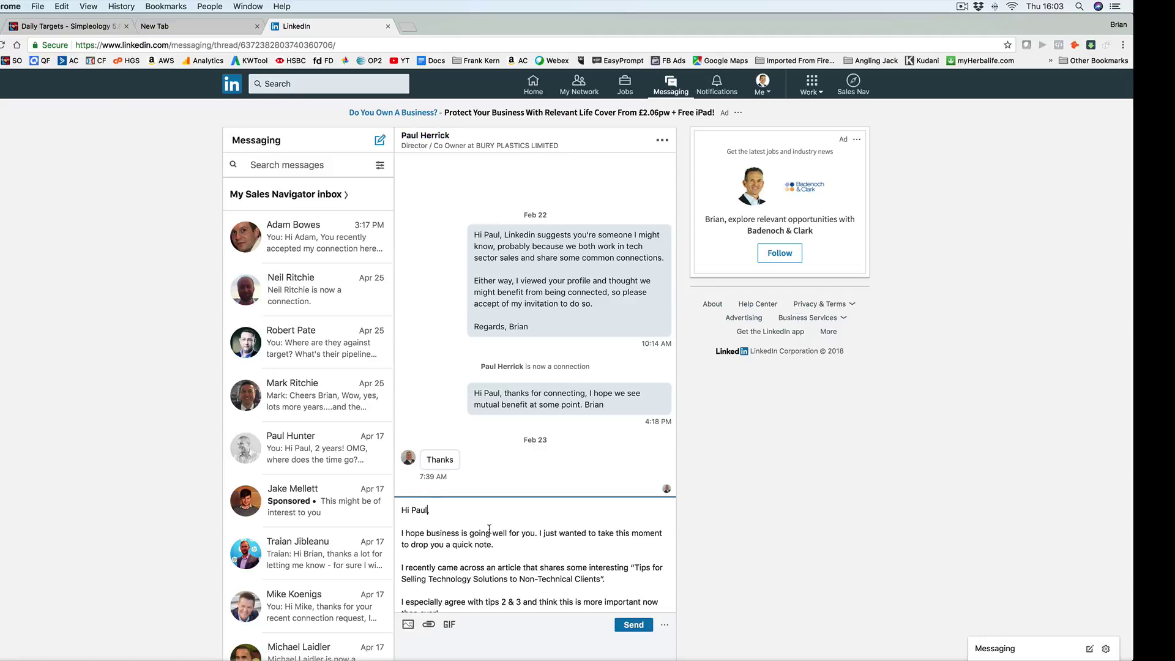
# Review the whole drafted message, including the article link and book offer, and send it to the contact.
pyautogui.scroll(-3, 499, 527)
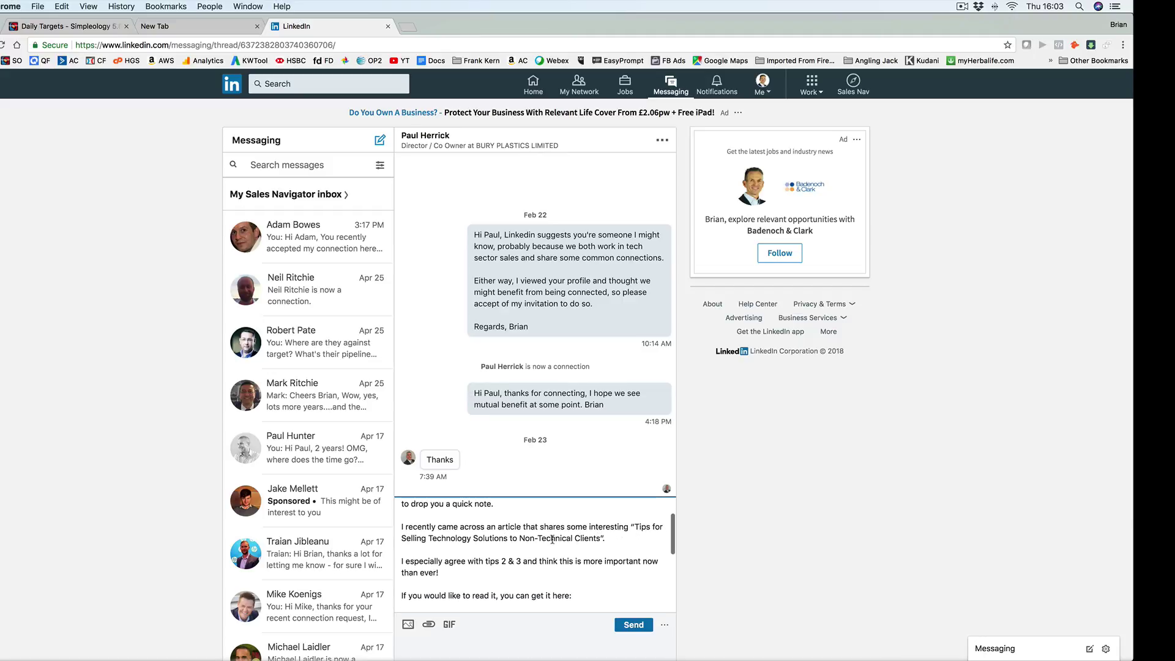
pyautogui.scroll(-4, 574, 538)
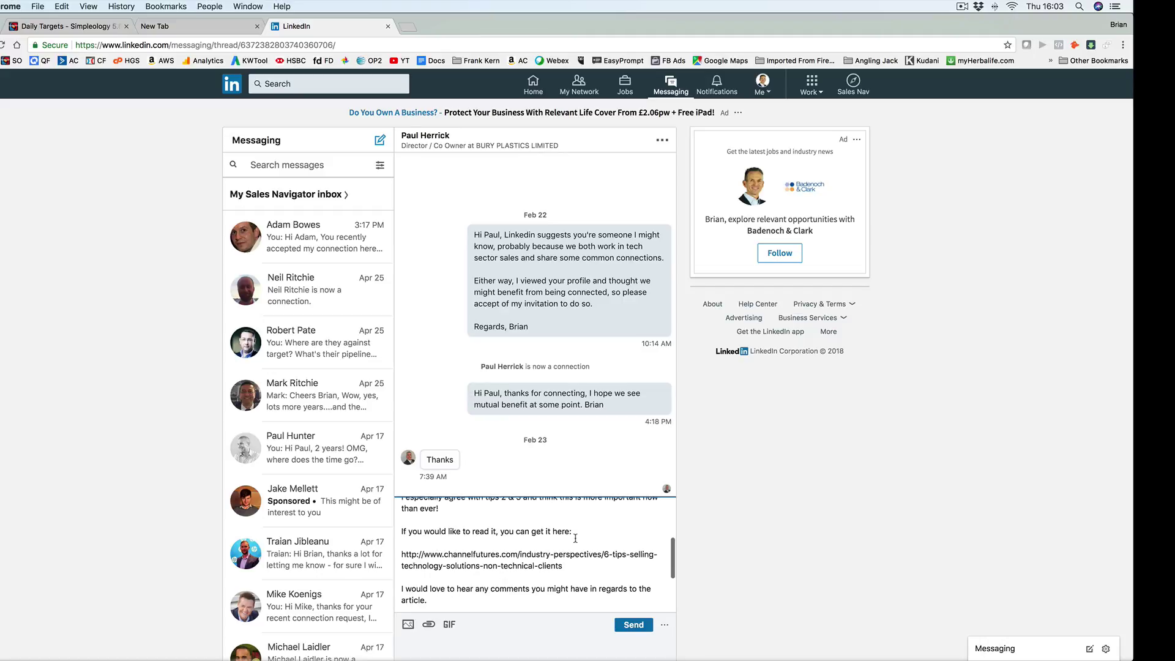
pyautogui.scroll(2, 575, 539)
pyautogui.scroll(-4, 551, 548)
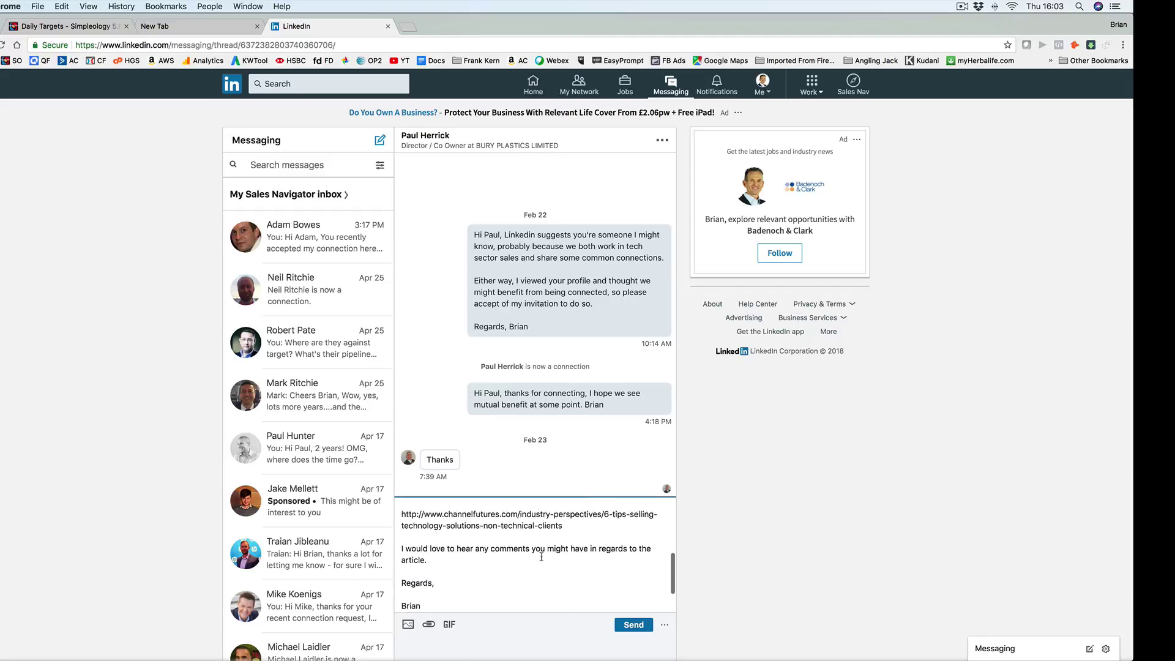
pyautogui.scroll(-3, 542, 557)
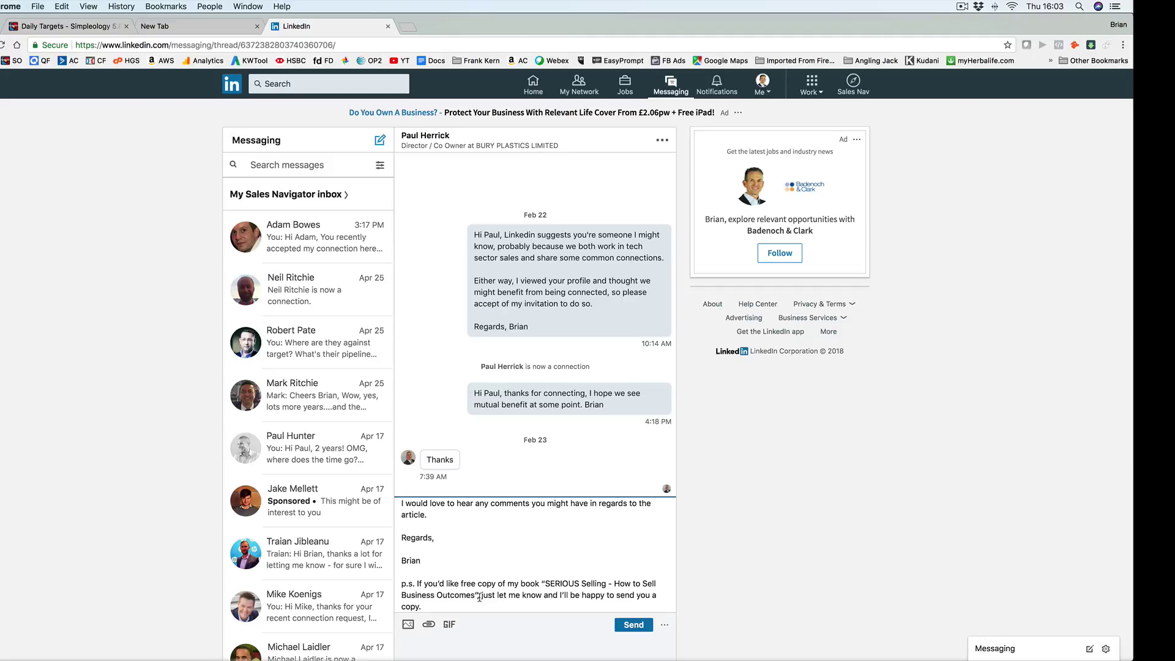
pyautogui.scroll(5, 519, 590)
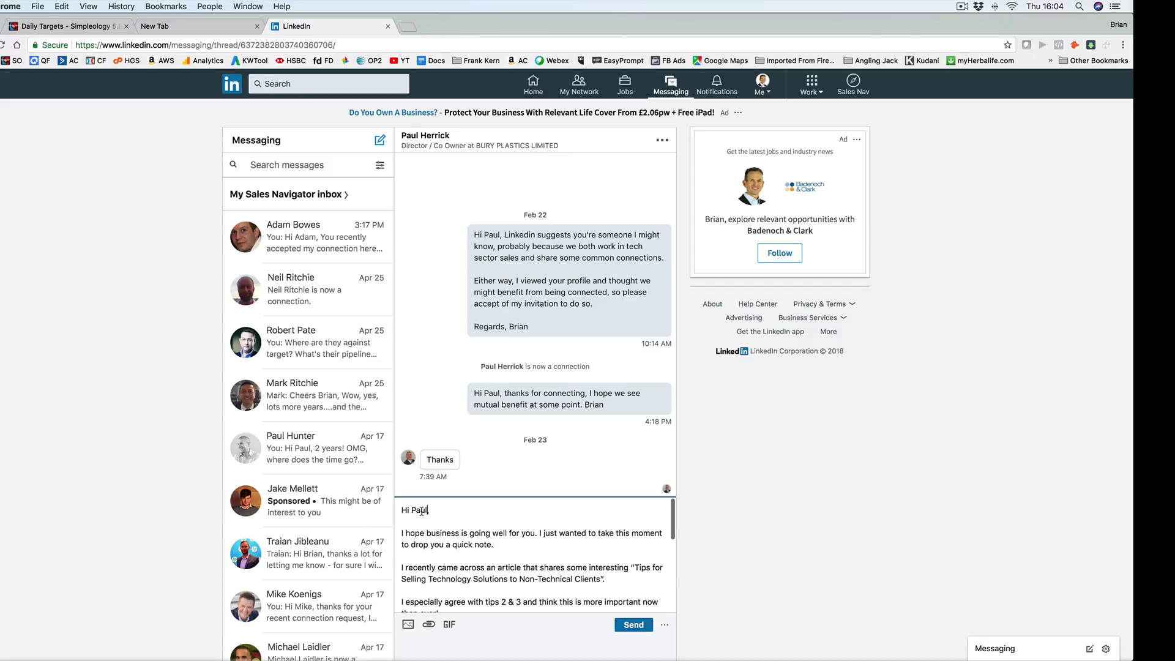
pyautogui.click(634, 625)
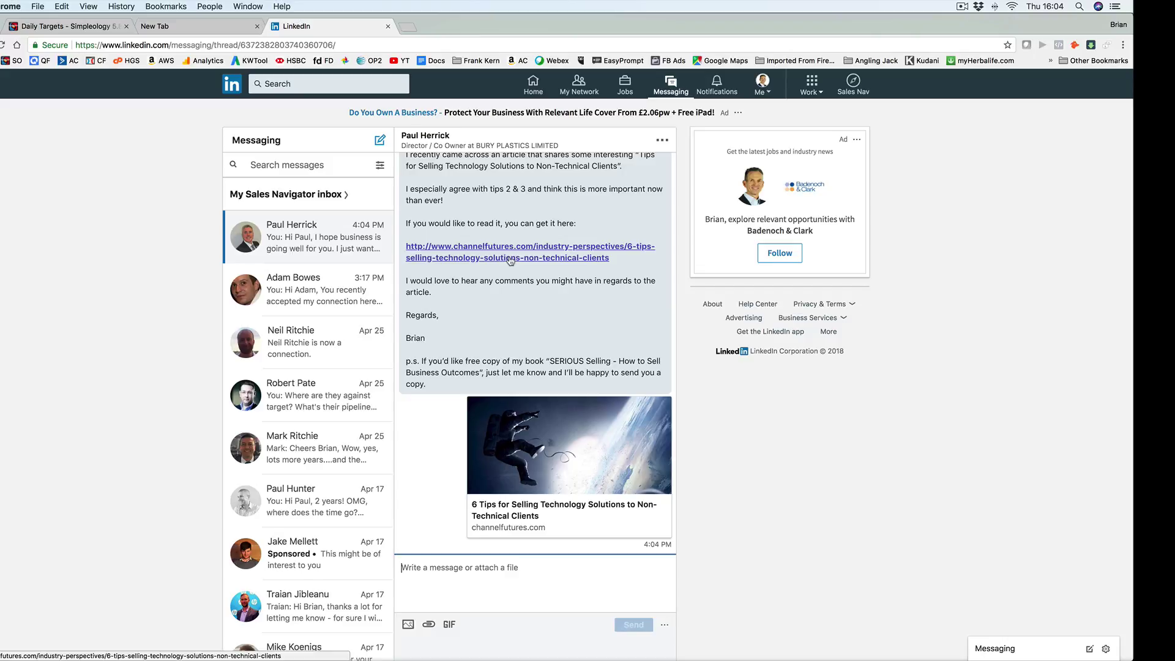
# Switch to the Excel tracker and enter X under Message 2 for the first contact.
pyautogui.moveTo(606, 637)
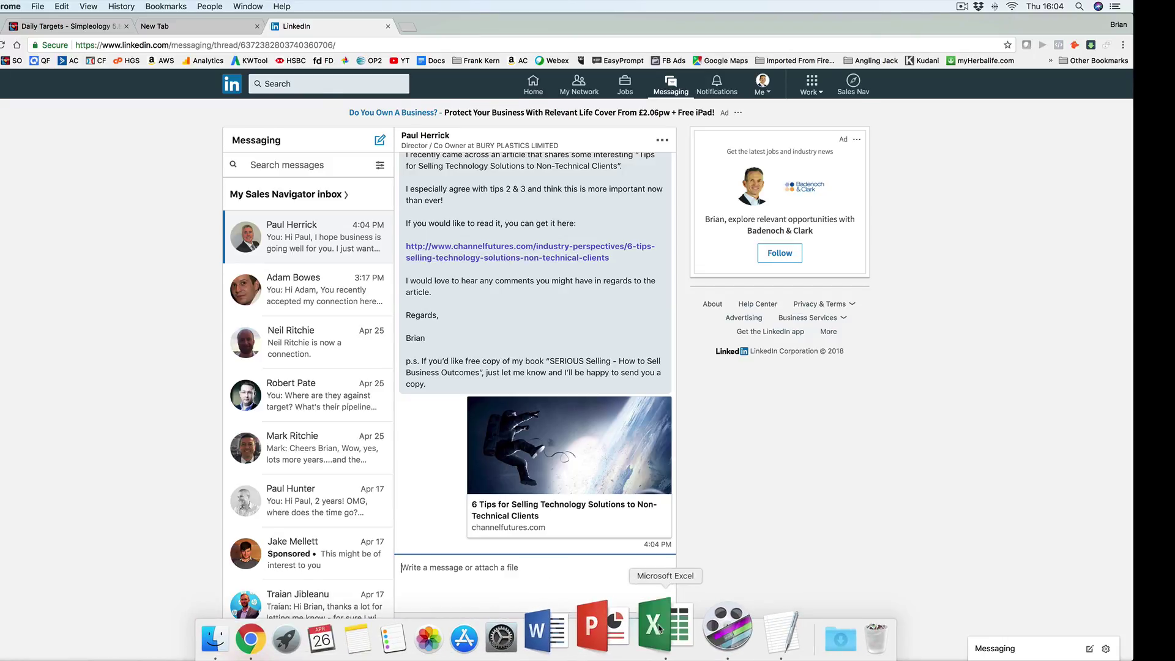
pyautogui.click(659, 627)
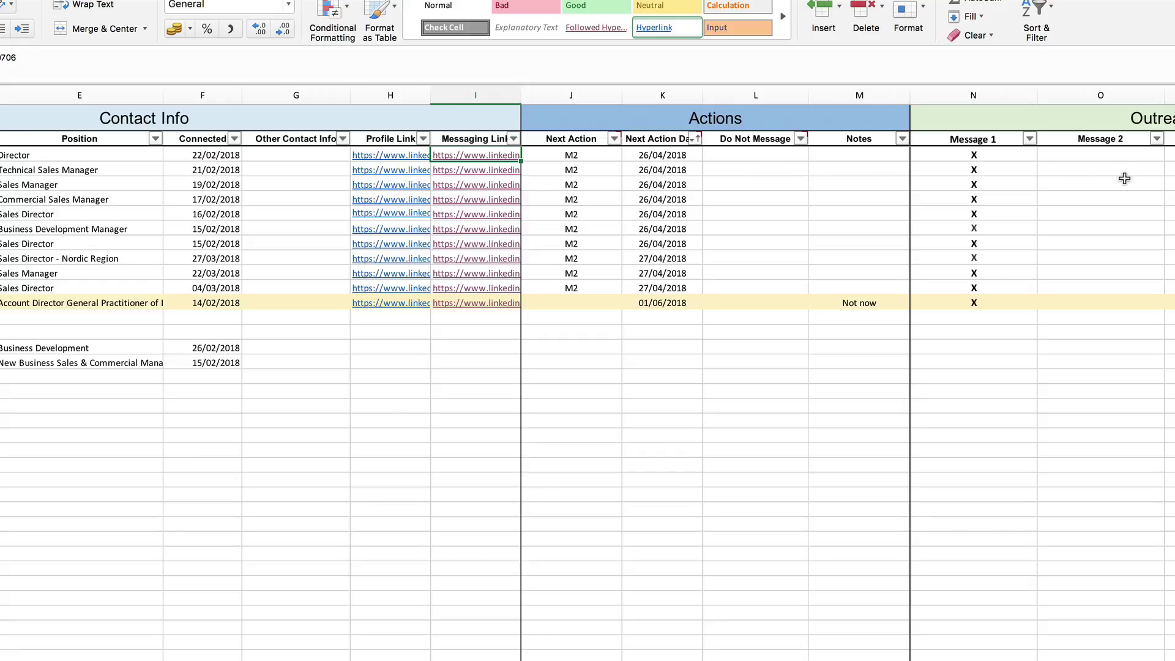
pyautogui.click(1090, 152)
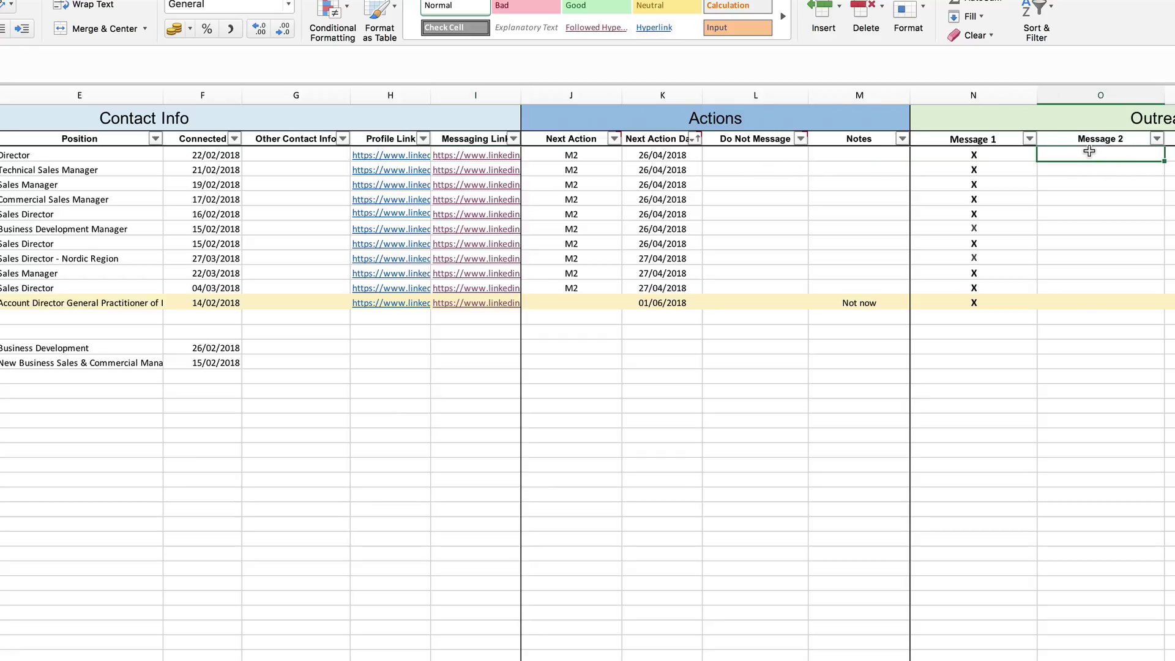
pyautogui.write('X')
# Set the first contact's next action to M3 and the next action date to 04/05/2018.
pyautogui.click(593, 155)
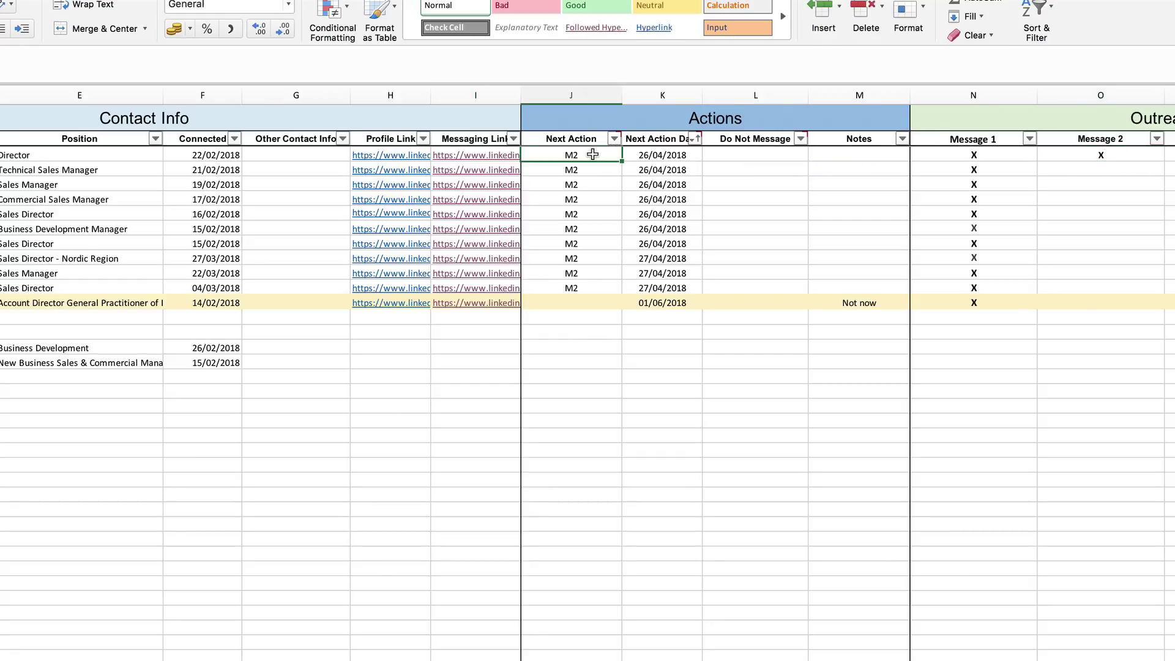
pyautogui.write('M3')
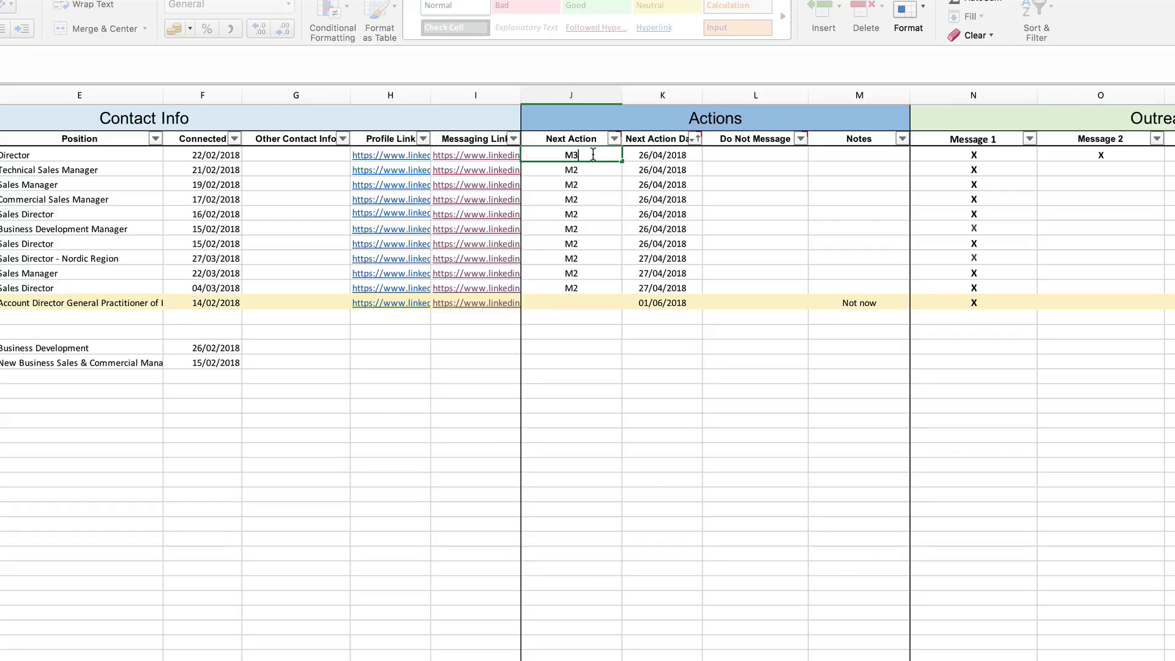
pyautogui.click(643, 155)
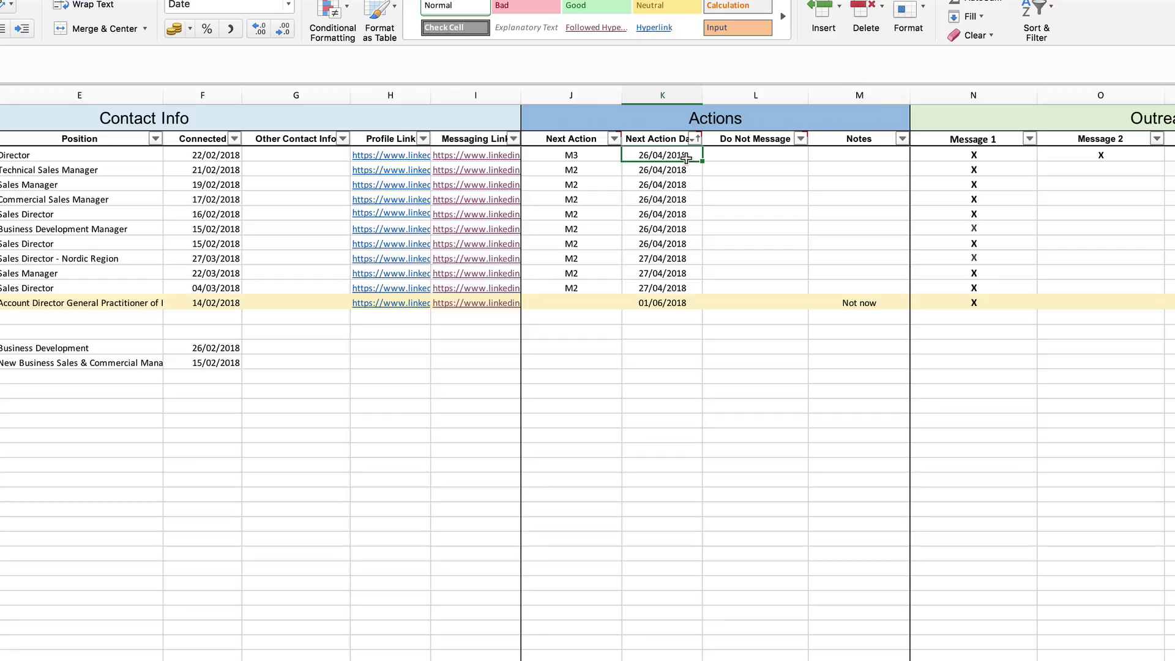
pyautogui.write('04/05')
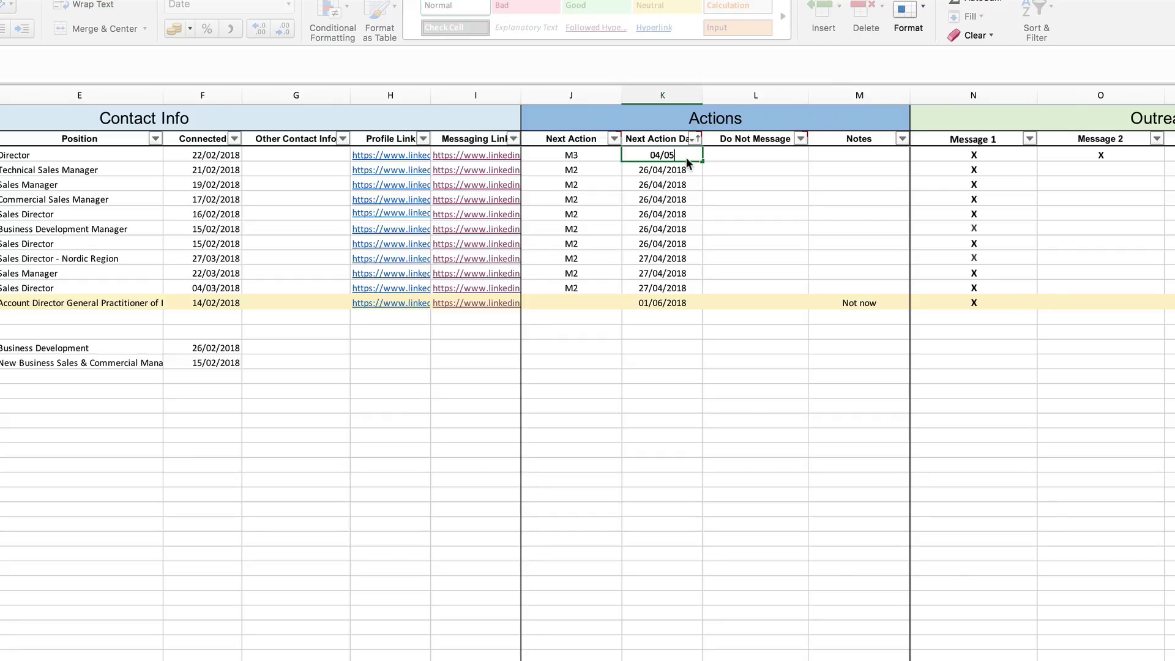
pyautogui.press('Return')
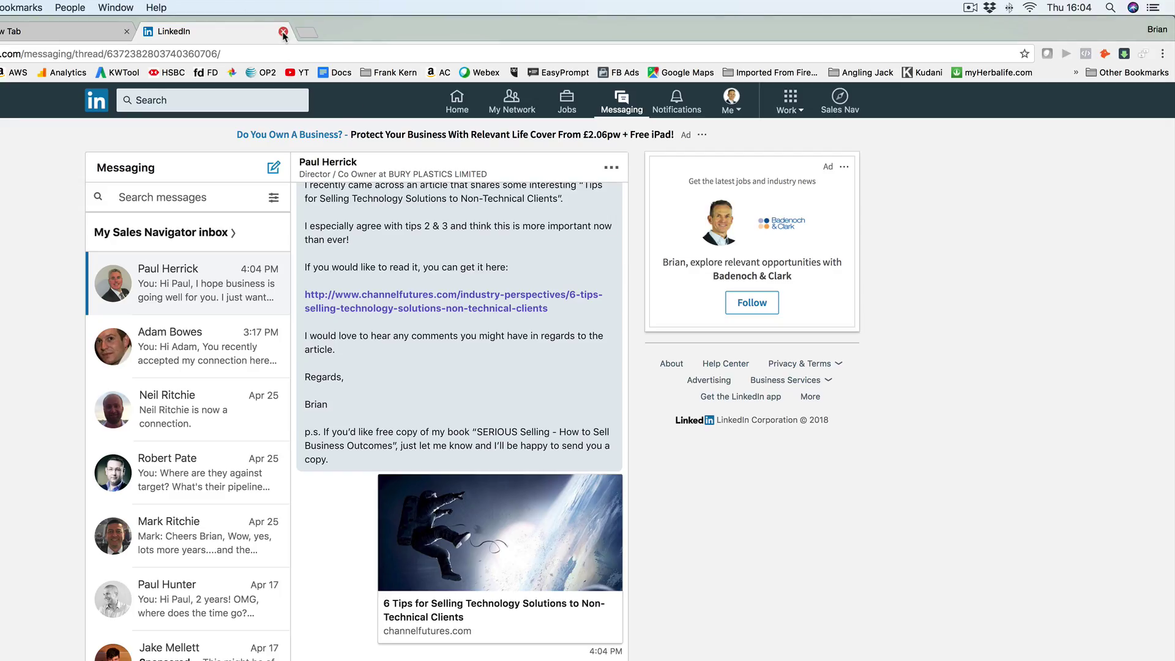
# Close the first contact's LinkedIn conversation in Chrome and open the messaging links of the nine contacts still marked M2 from the Excel tracker.
pyautogui.click(283, 32)
pyautogui.press('super+Tab')
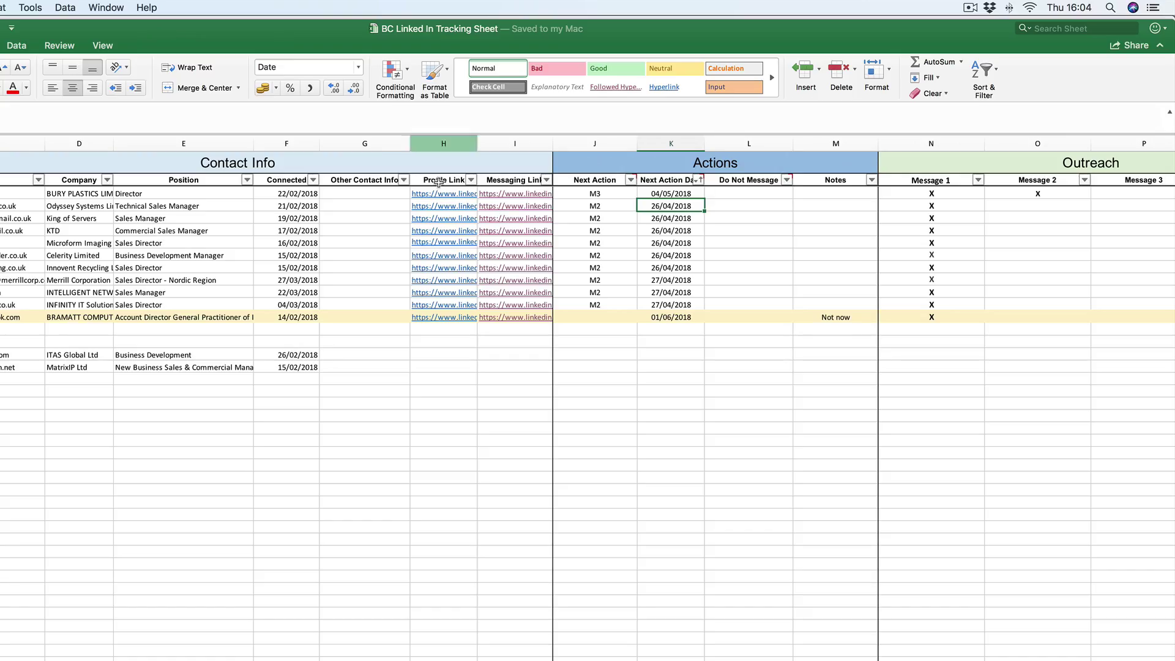
pyautogui.click(535, 210)
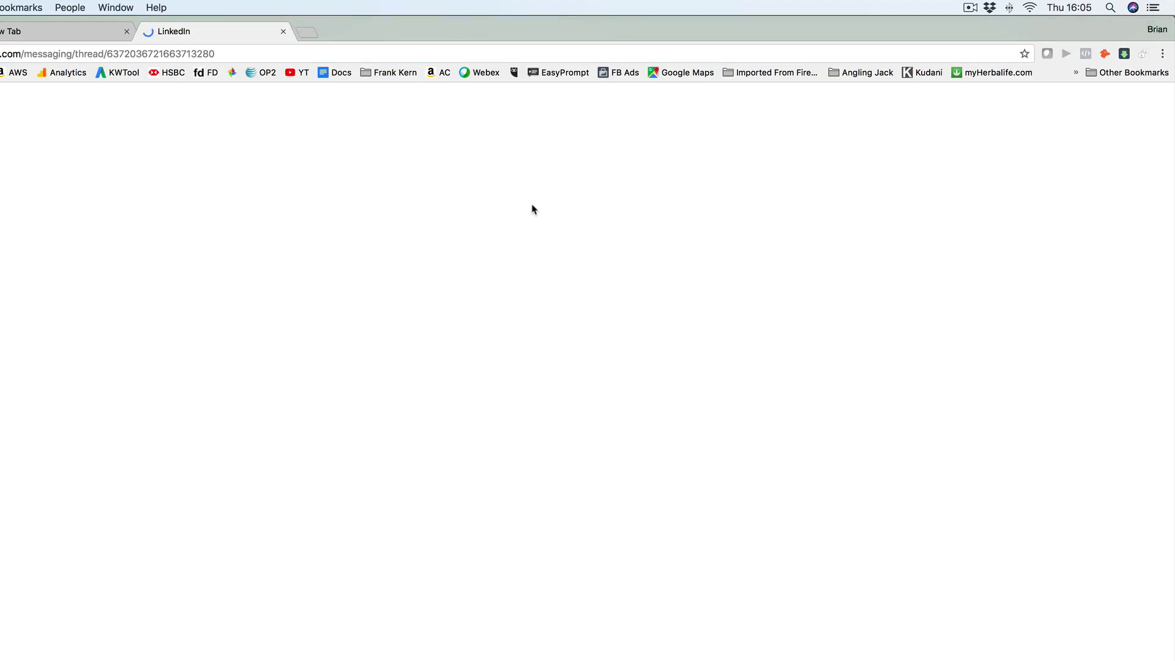
pyautogui.press('super+Tab')
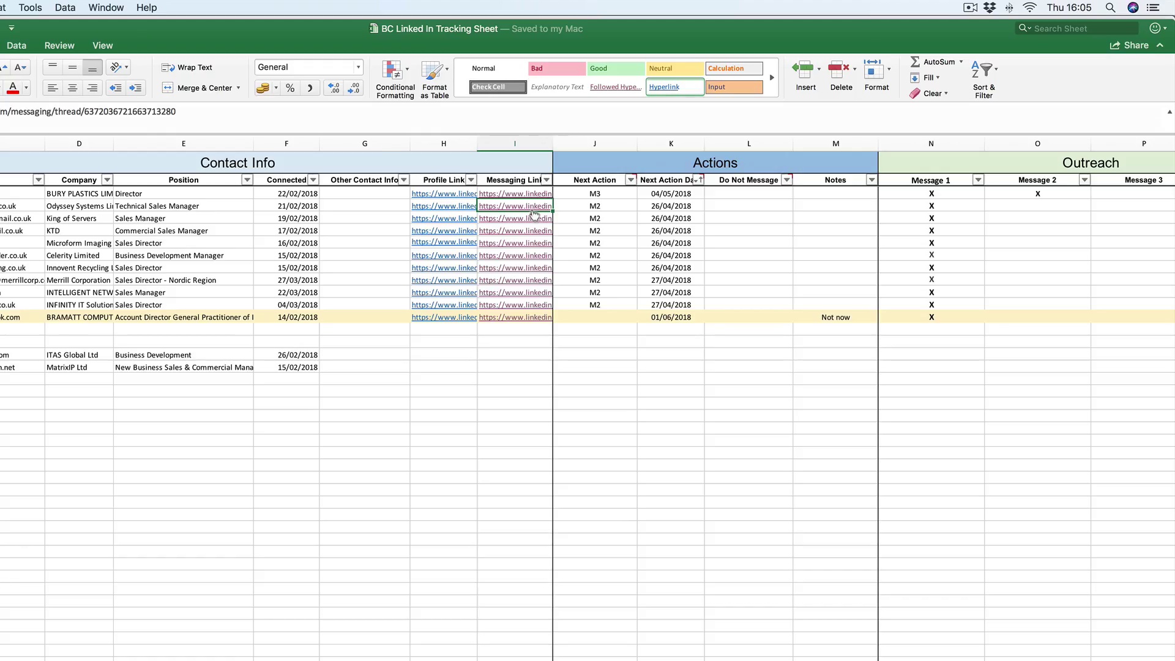
pyautogui.click(534, 222)
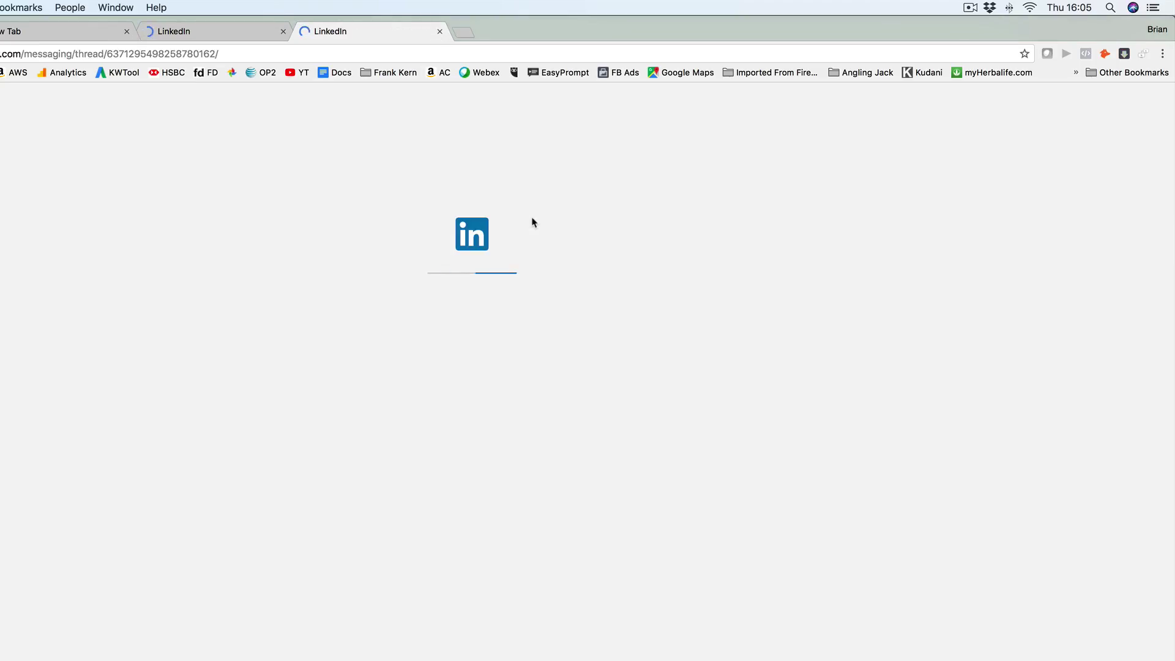
pyautogui.press('super+Tab')
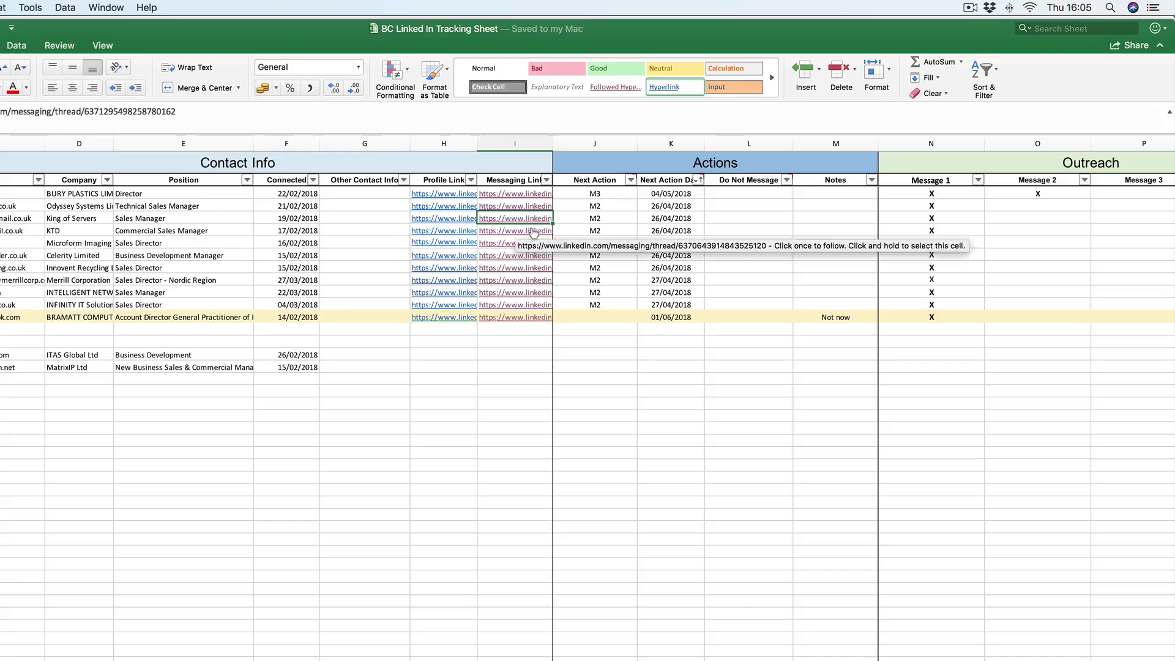
pyautogui.click(533, 231)
pyautogui.press('super+Tab')
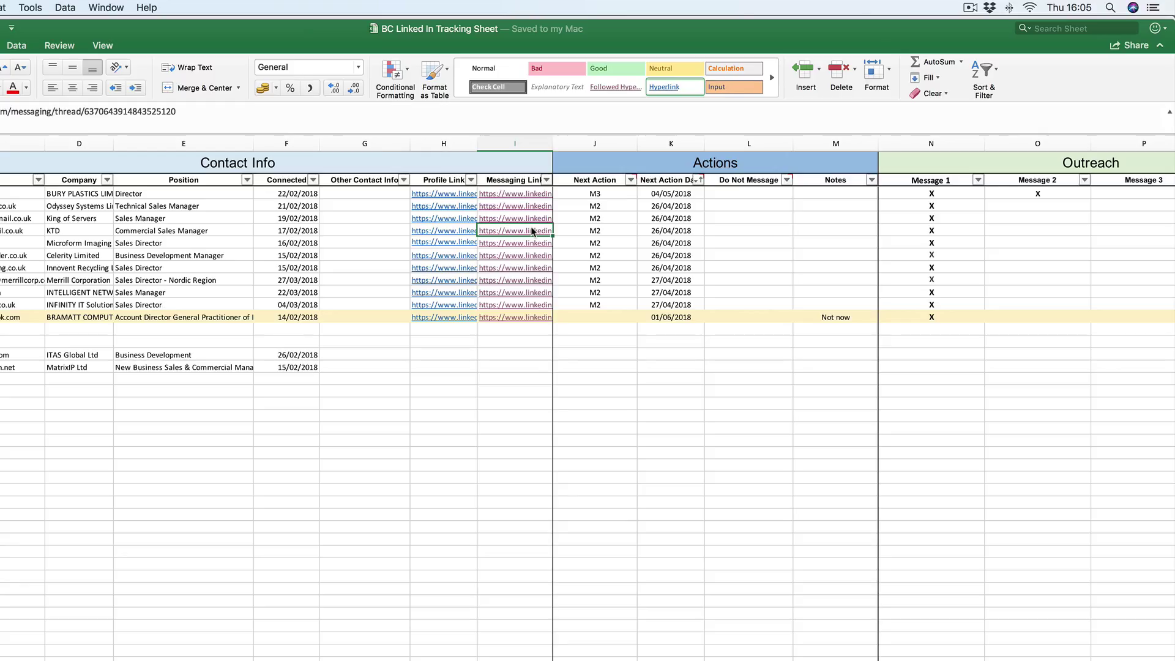
pyautogui.click(533, 245)
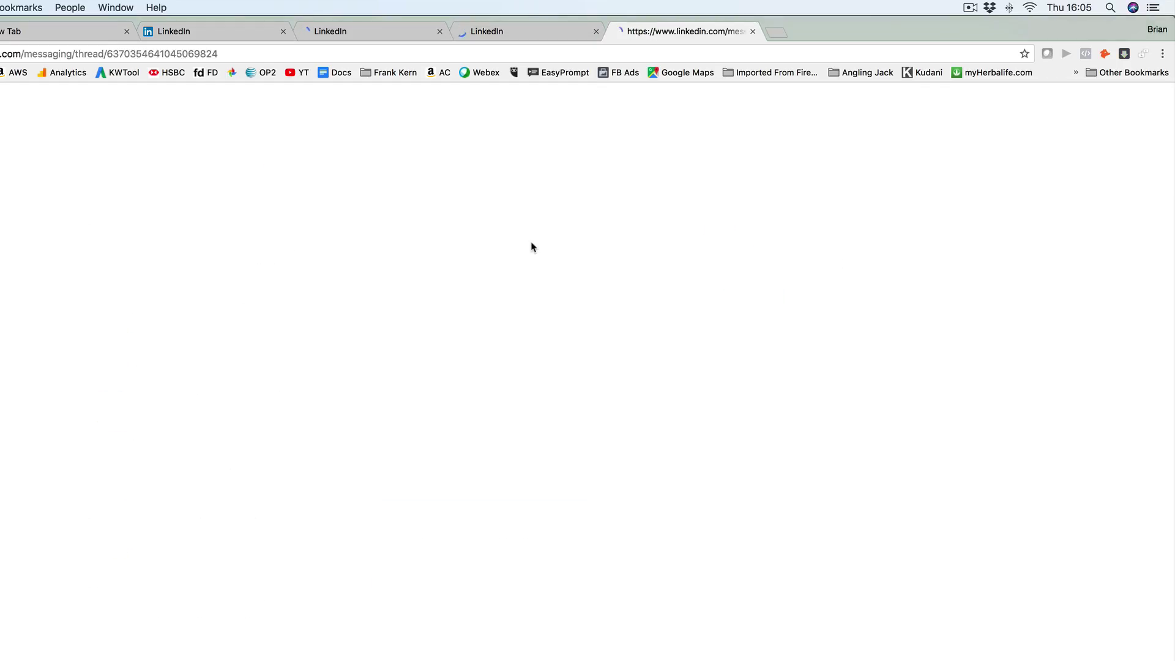
pyautogui.press('super+Tab')
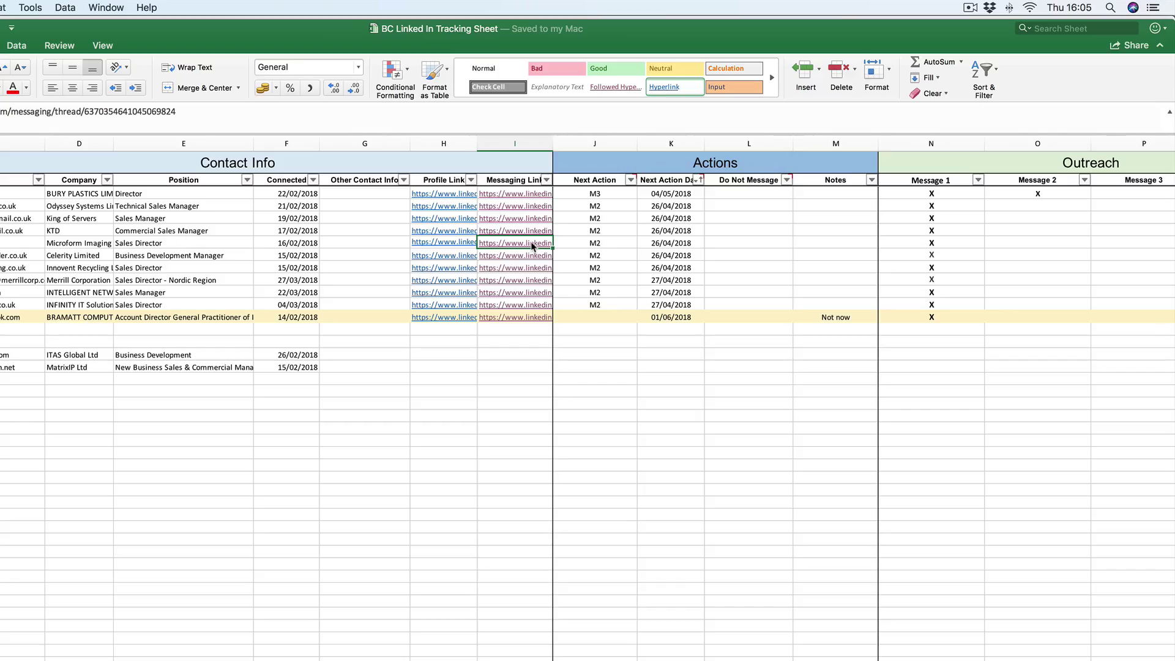
pyautogui.click(531, 256)
pyautogui.press('super+Tab')
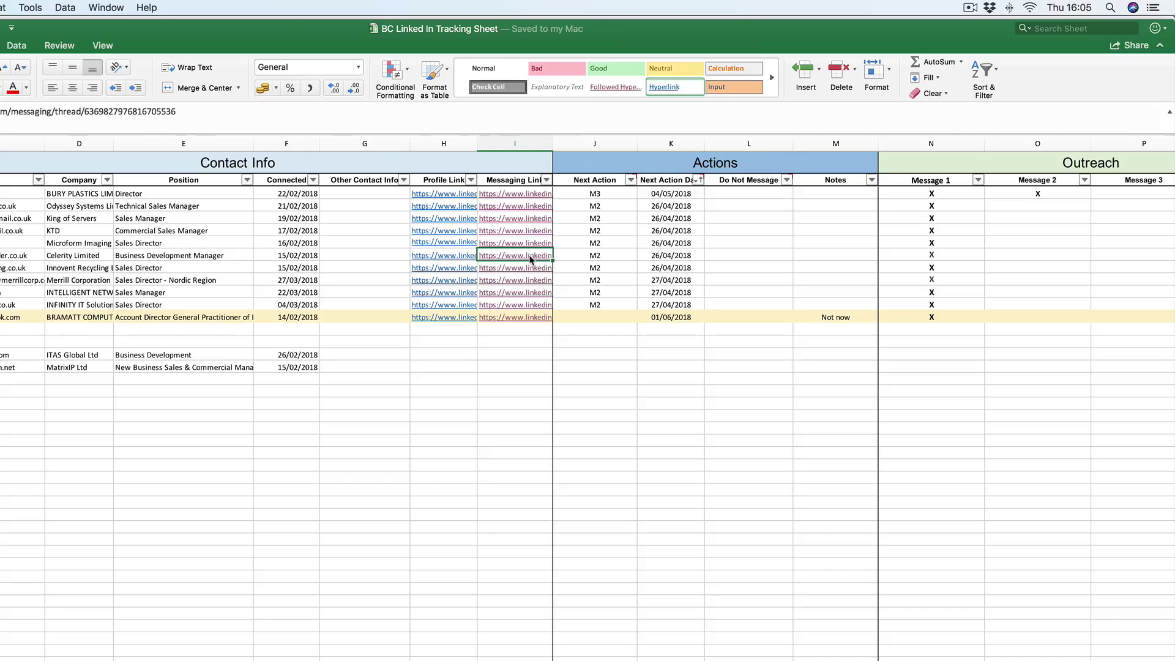
pyautogui.click(531, 268)
pyautogui.press('super+Tab')
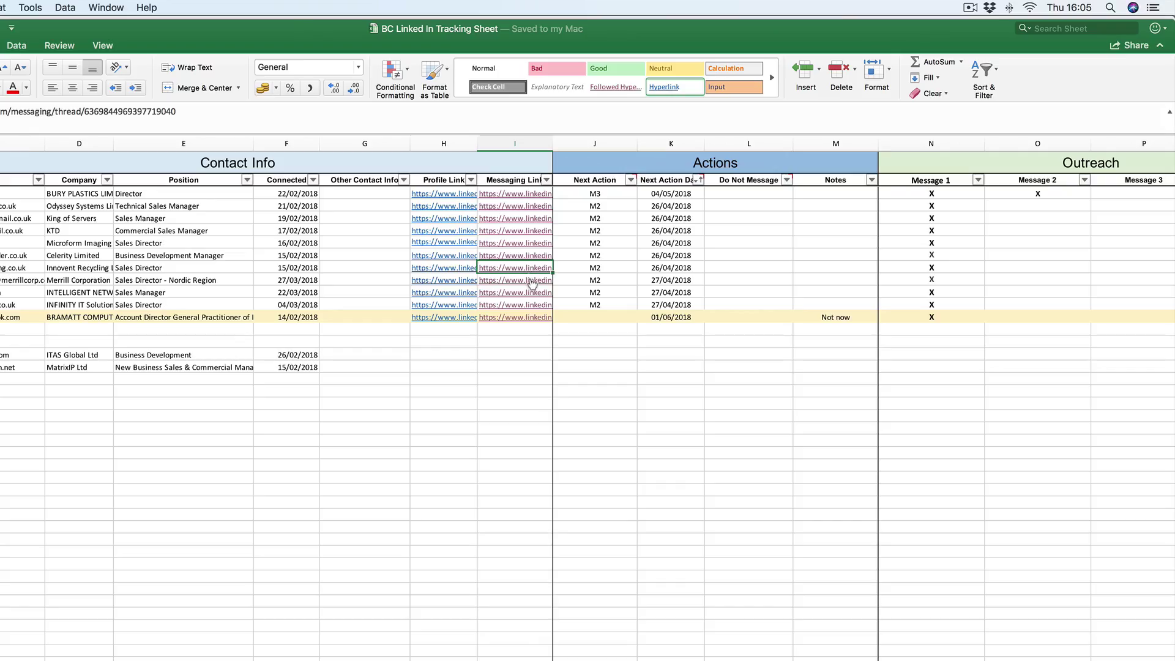
pyautogui.click(532, 281)
pyautogui.press('super+Tab')
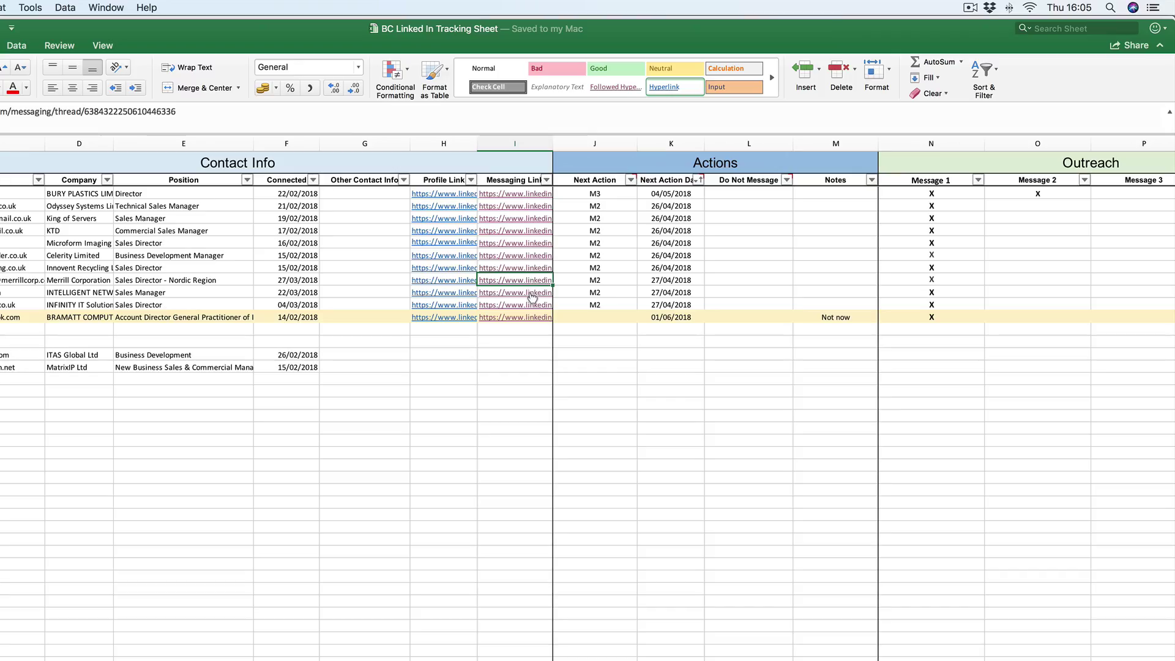
pyautogui.click(532, 294)
pyautogui.press('super+Tab')
pyautogui.click(529, 305)
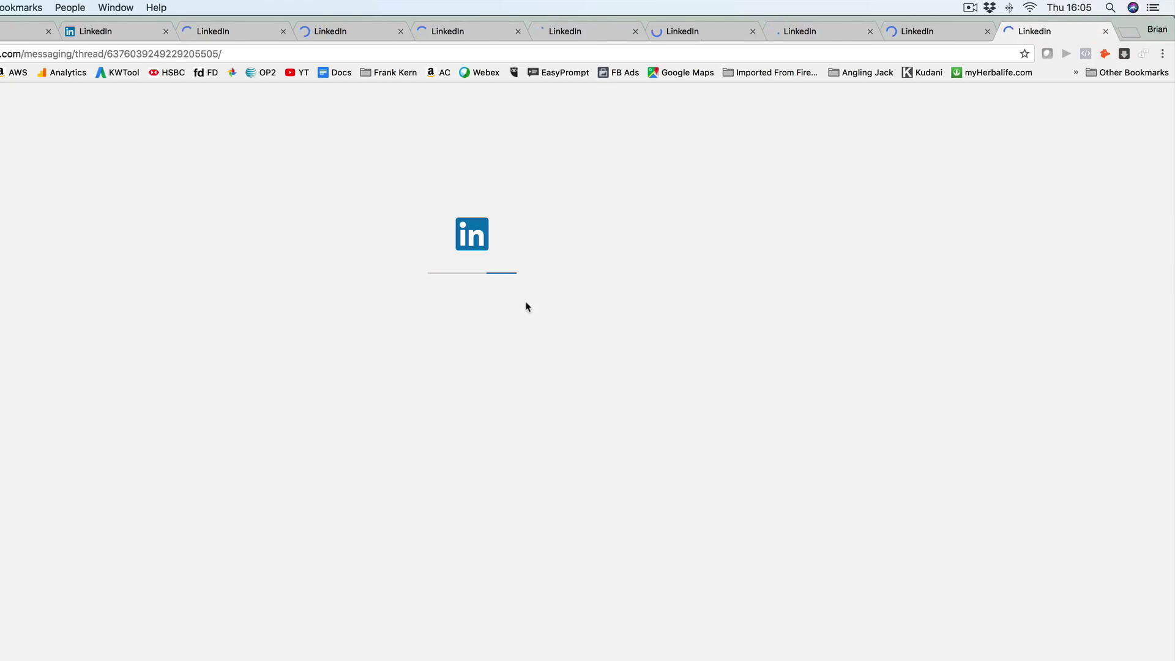
pyautogui.press('super+Tab')
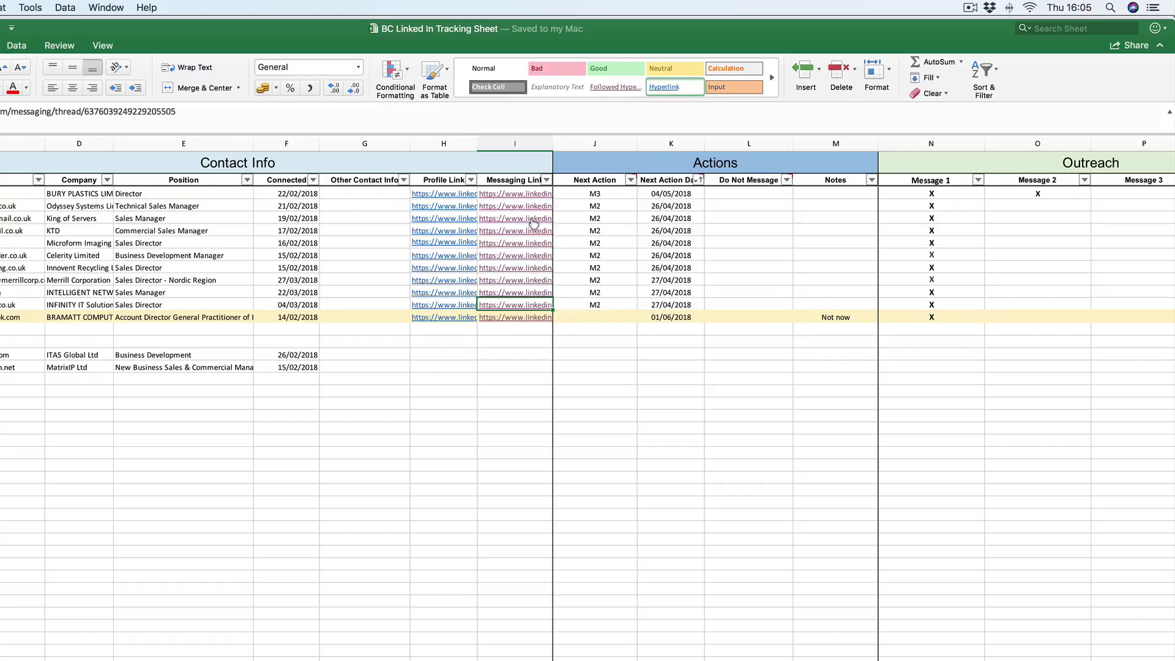
pyautogui.press('super+Tab')
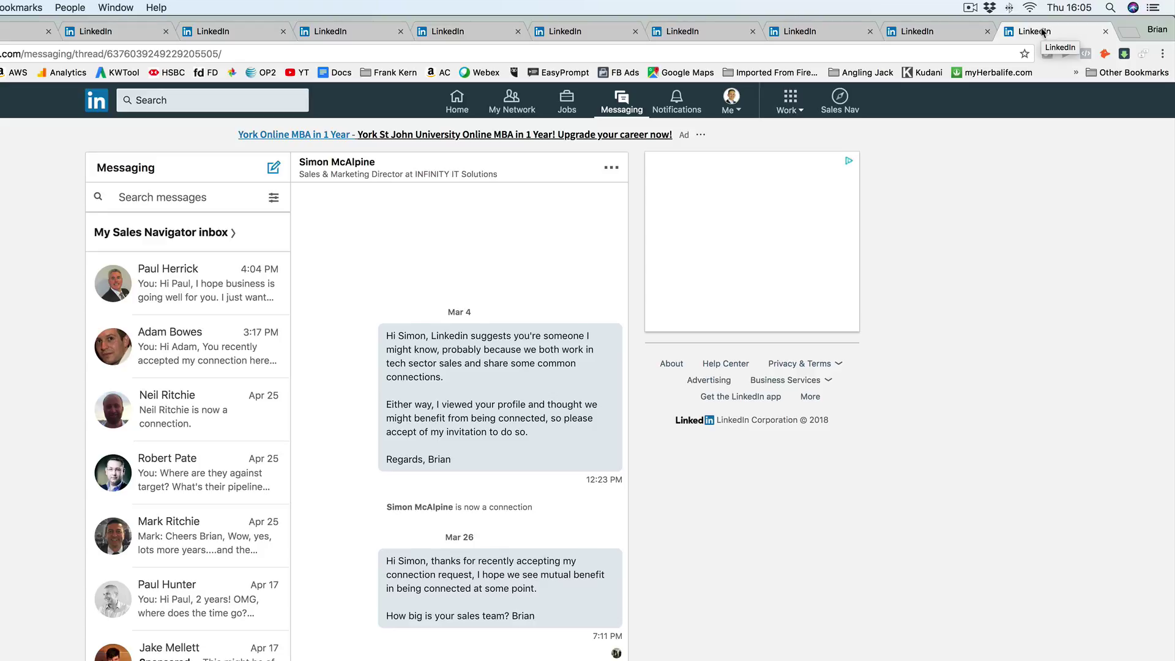
# Bring up the second contact's LinkedIn conversation in Chrome, checking the second message template in the TextEdit document Linked In message sequence.
pyautogui.click(107, 34)
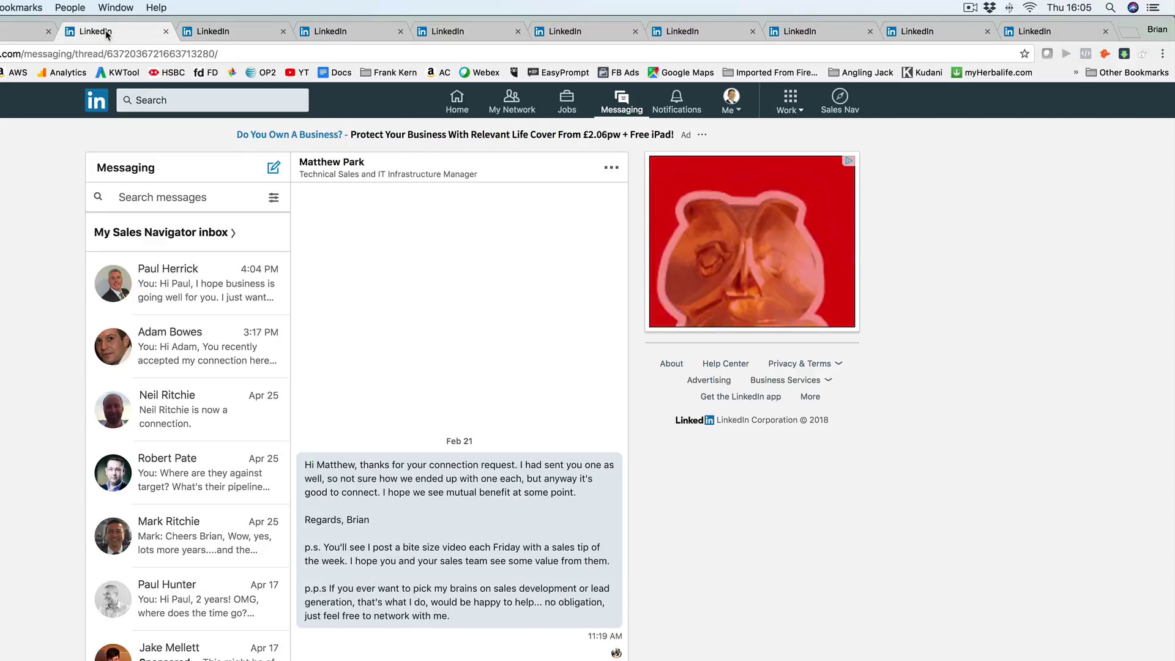
pyautogui.press('super+Tab')
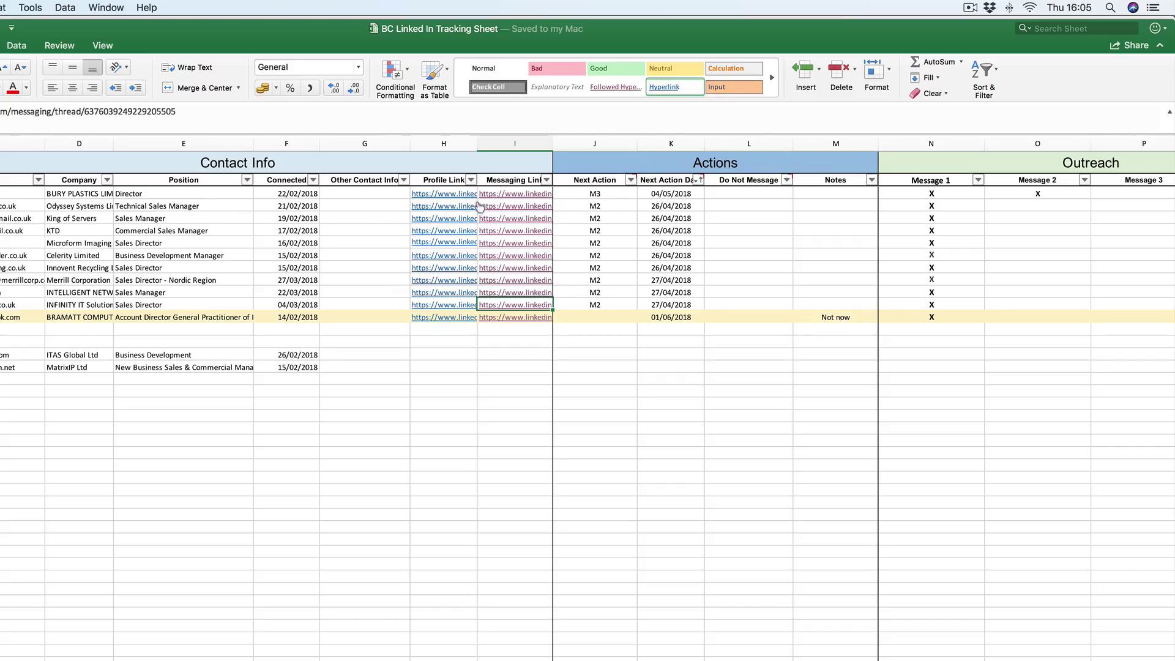
pyautogui.click(1027, 206)
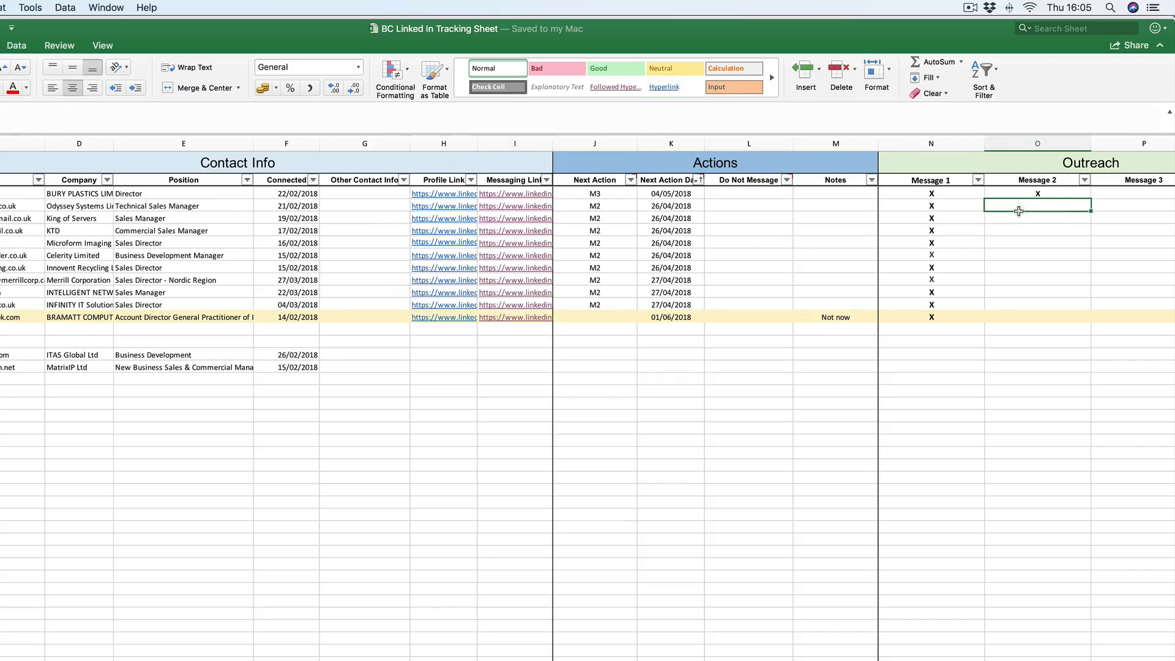
pyautogui.press('super+Tab')
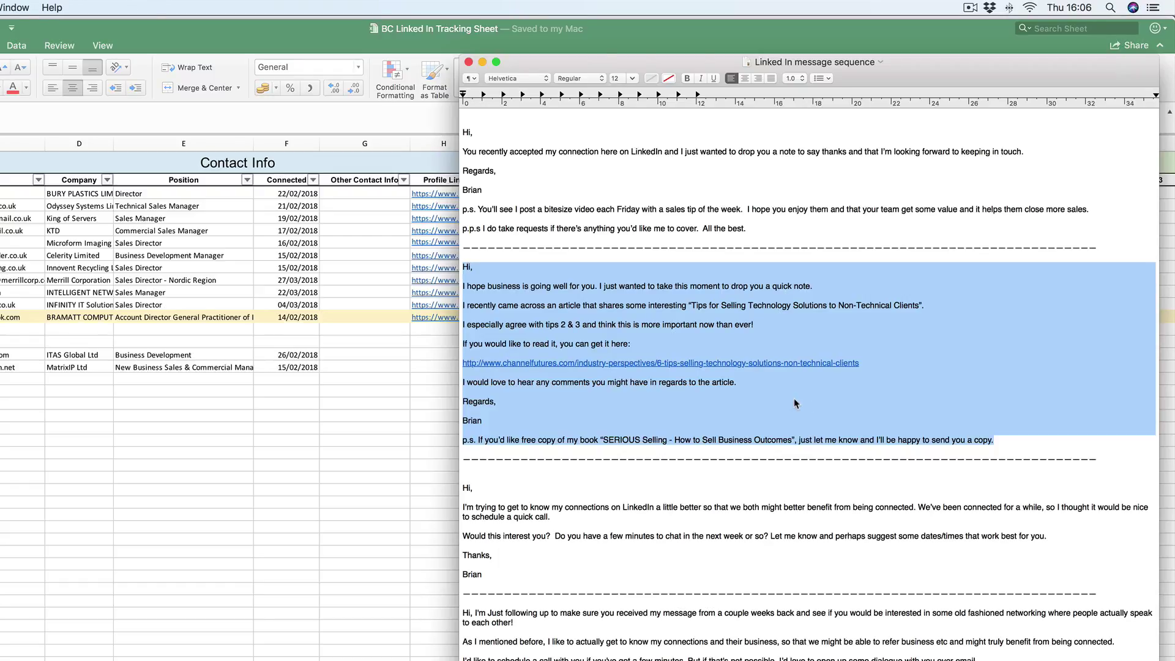
pyautogui.press('super+Tab')
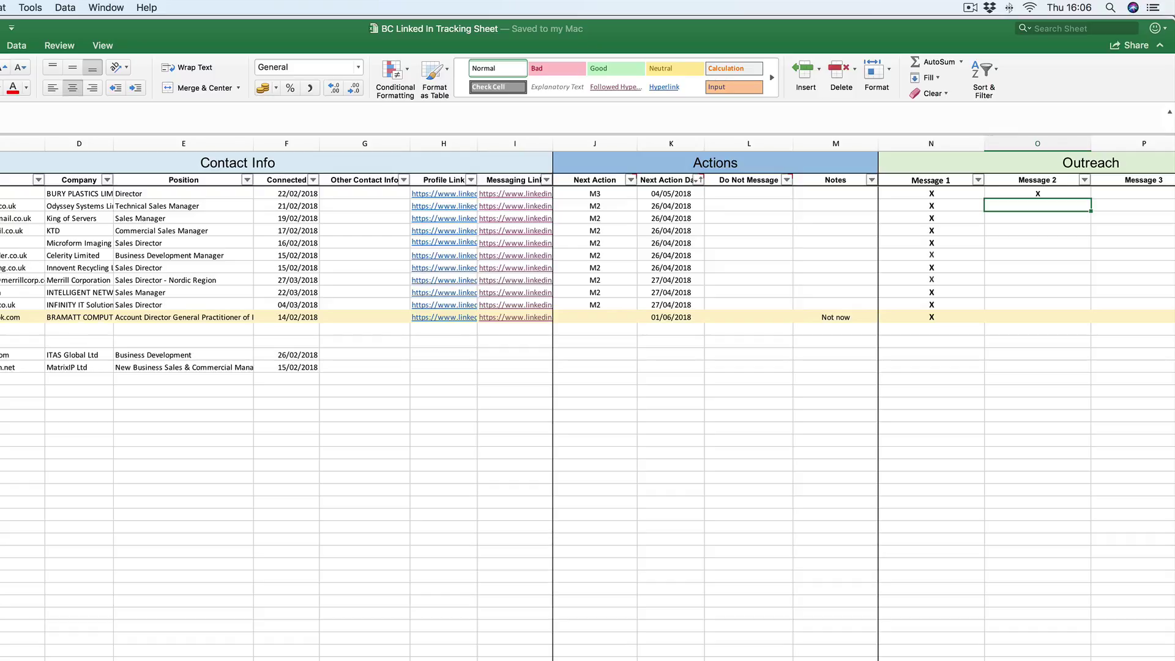
pyautogui.click(184, 622)
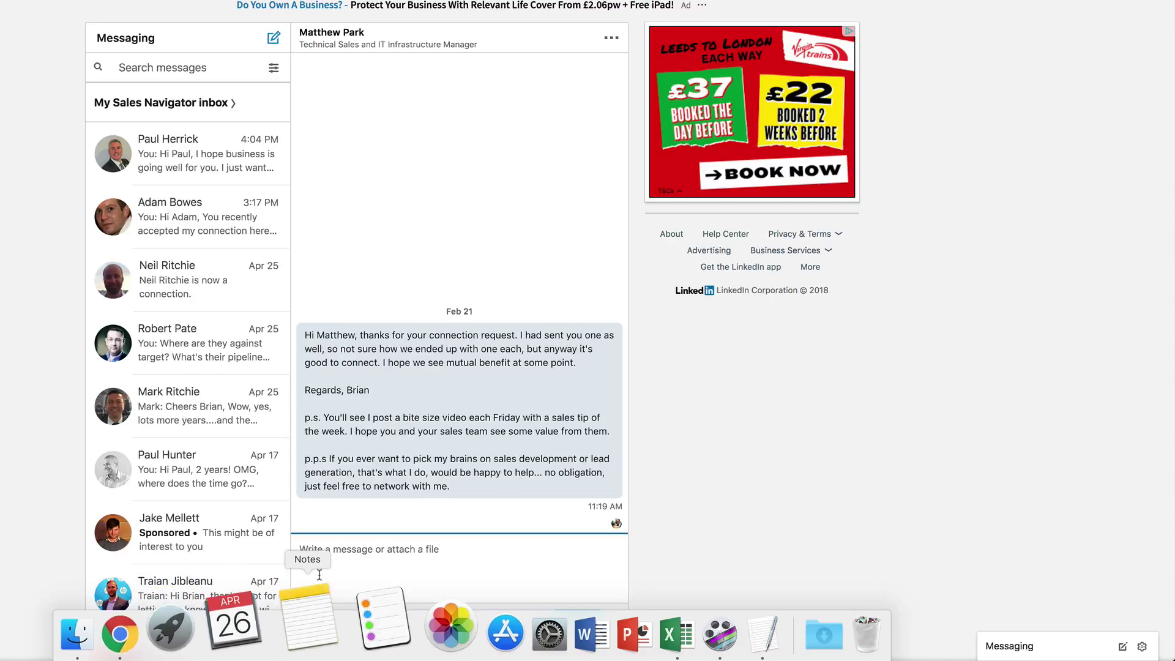
# Paste the template into the second contact's conversation, add the contact's first name after "Hi", review the message and send it.
pyautogui.press('super+v')
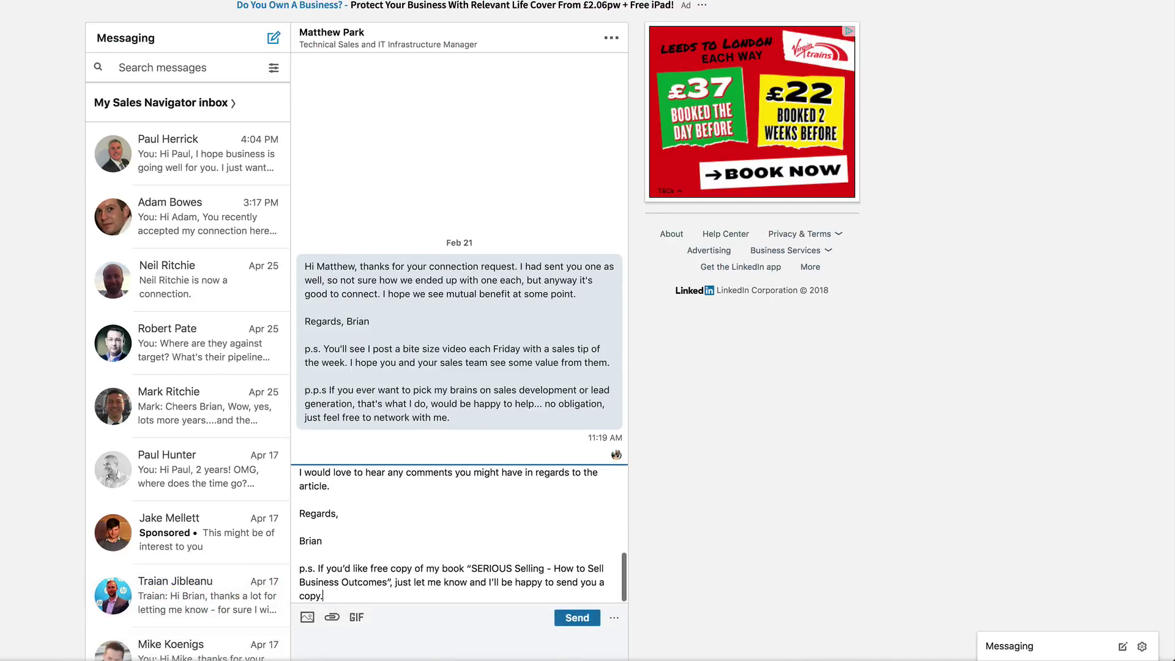
pyautogui.click(309, 481)
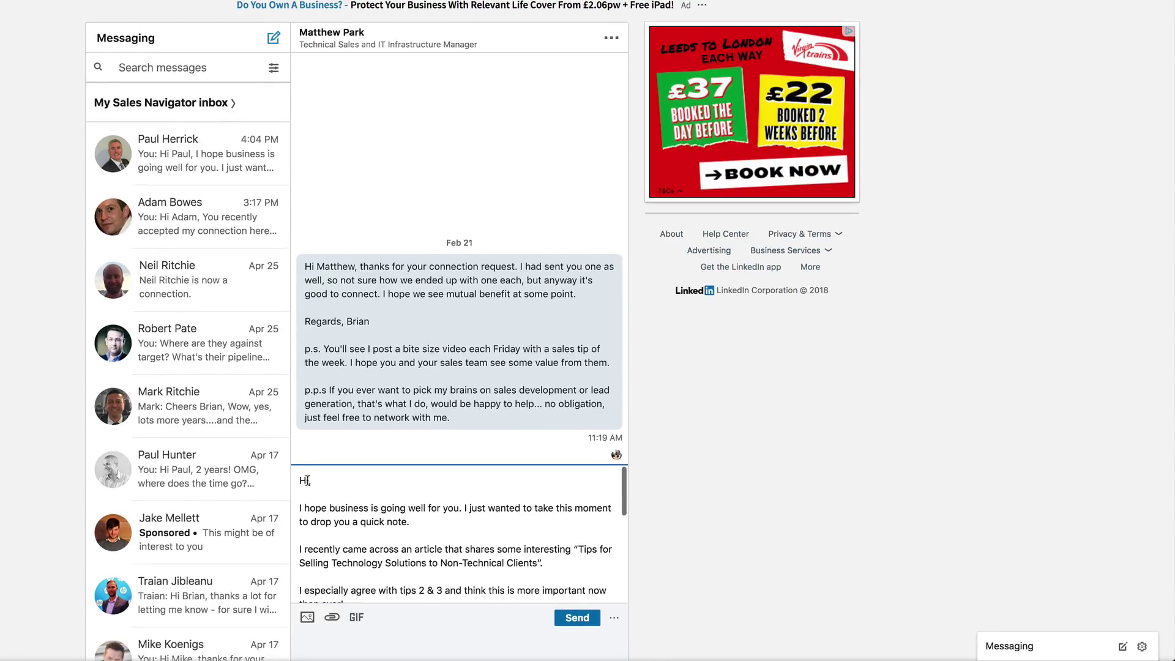
pyautogui.write('Matthew')
pyautogui.scroll(-3, 365, 534)
pyautogui.scroll(3, 365, 535)
pyautogui.click(570, 618)
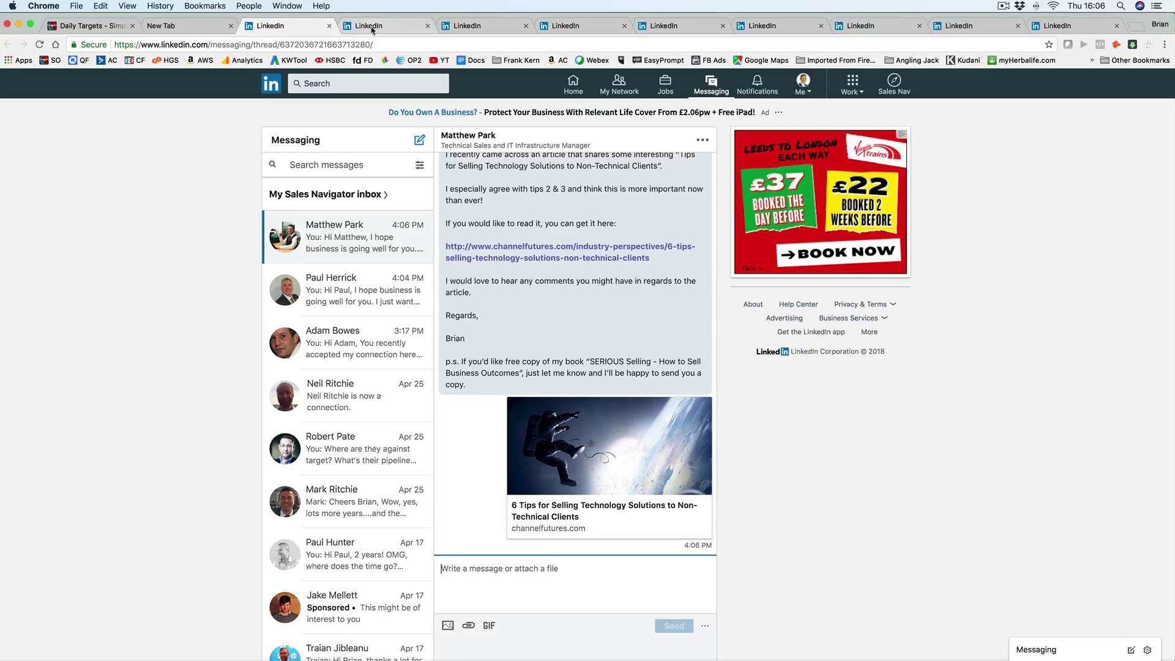
# In the King of Servers contact's conversation, paste the template, add the contact's first name after "Hi" and send the message.
pyautogui.click(368, 26)
pyautogui.press('super+v')
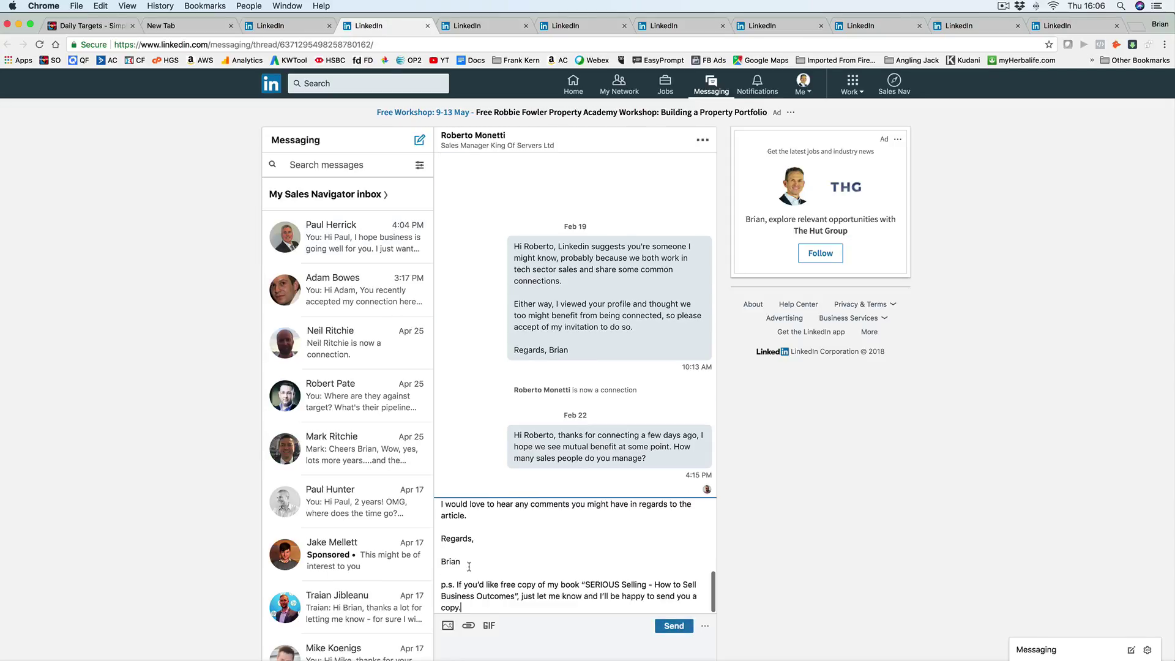
pyautogui.click(447, 511)
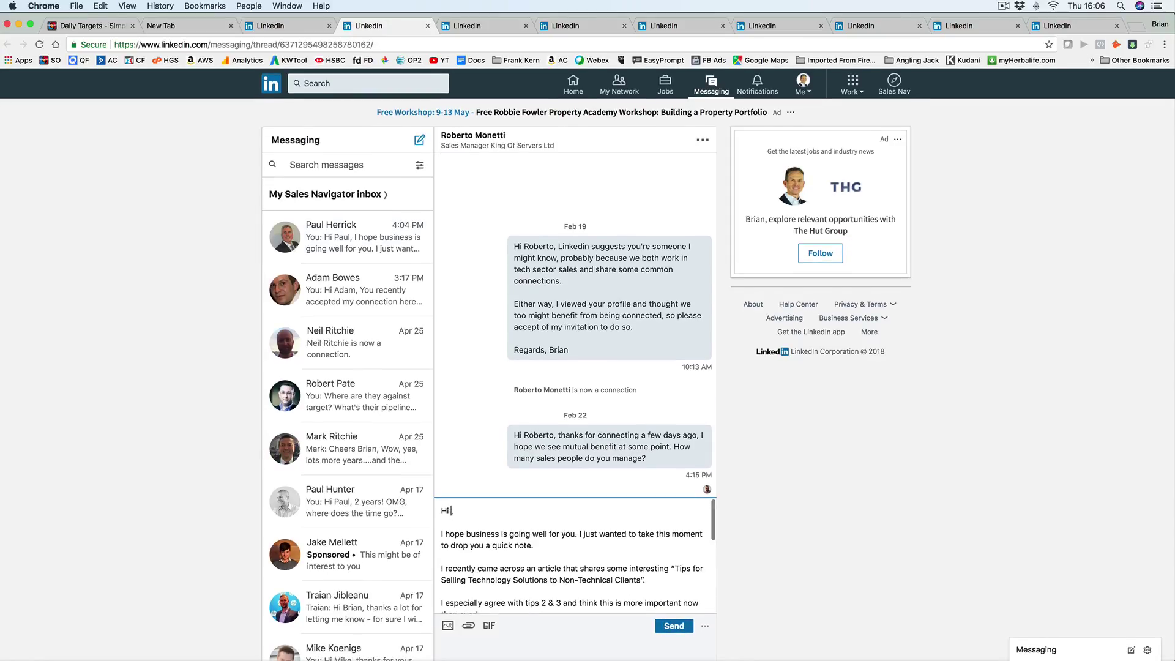
pyautogui.write('Roberto')
pyautogui.click(672, 626)
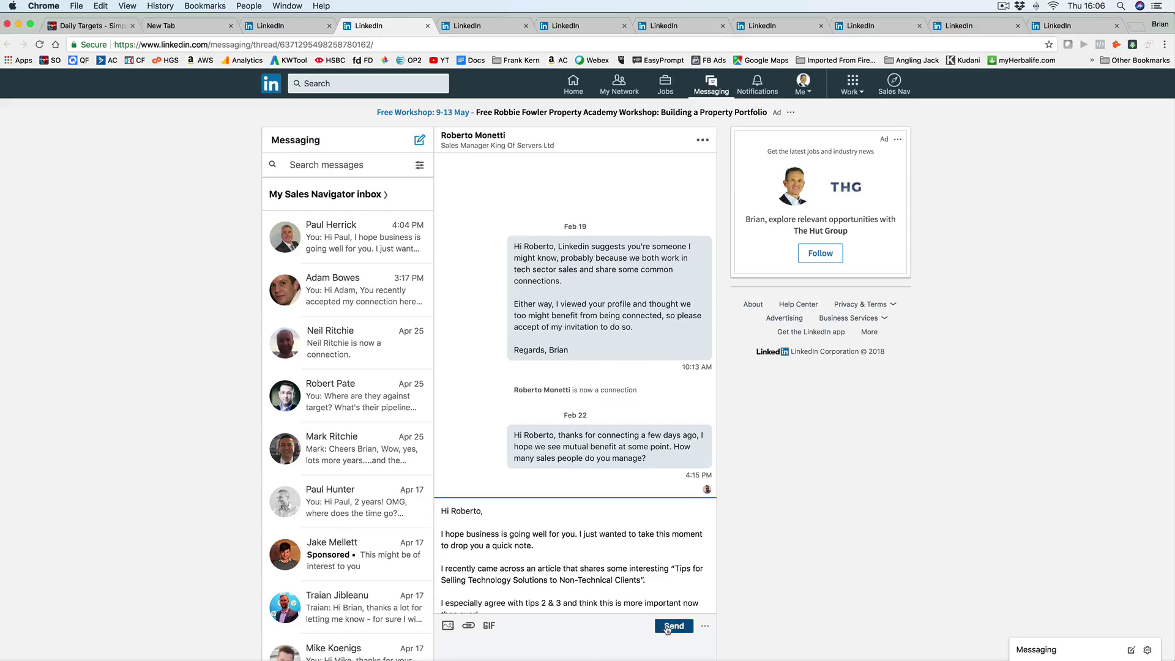
# In the KTD contact's conversation, paste the template, complete the greeting with the contact's first name and send the message.
pyautogui.click(488, 26)
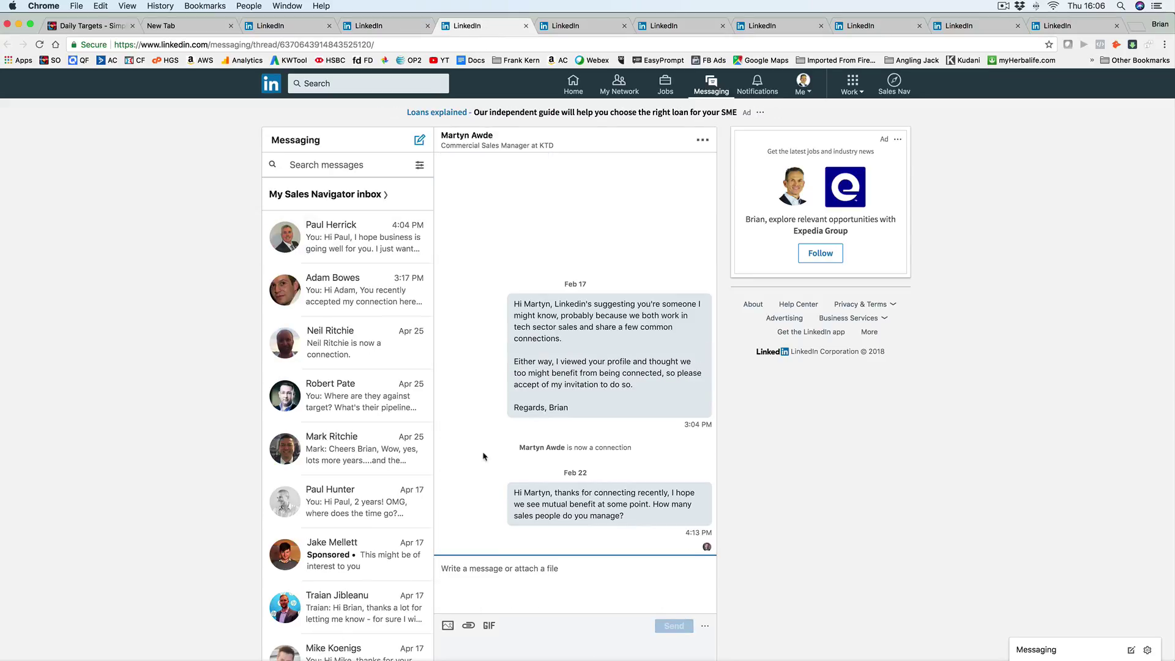
pyautogui.press('super+v')
pyautogui.scroll(5, 510, 551)
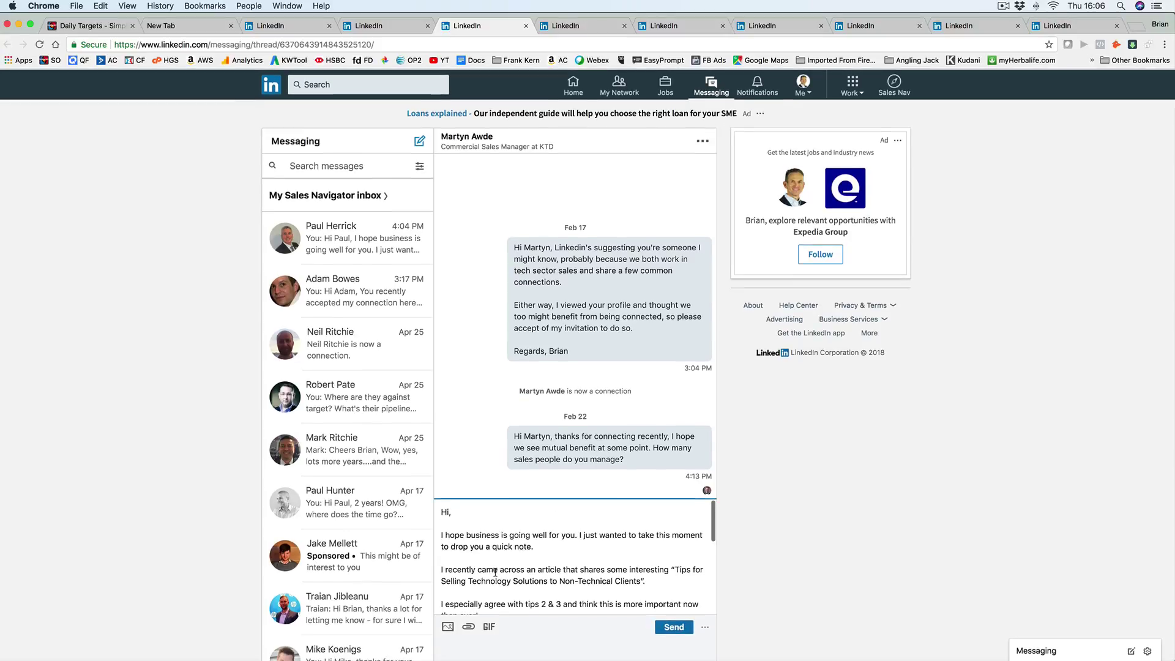
pyautogui.click(459, 512)
pyautogui.press('BackSpace')
pyautogui.press('BackSpace')
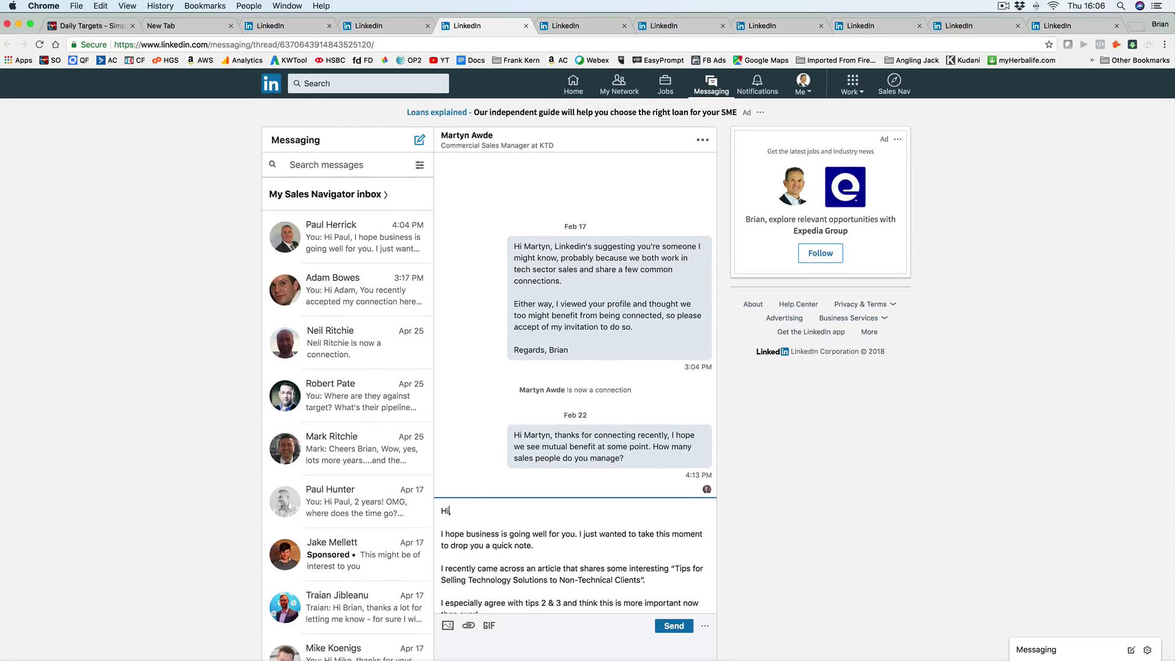
pyautogui.write('Martyn,')
pyautogui.click(673, 626)
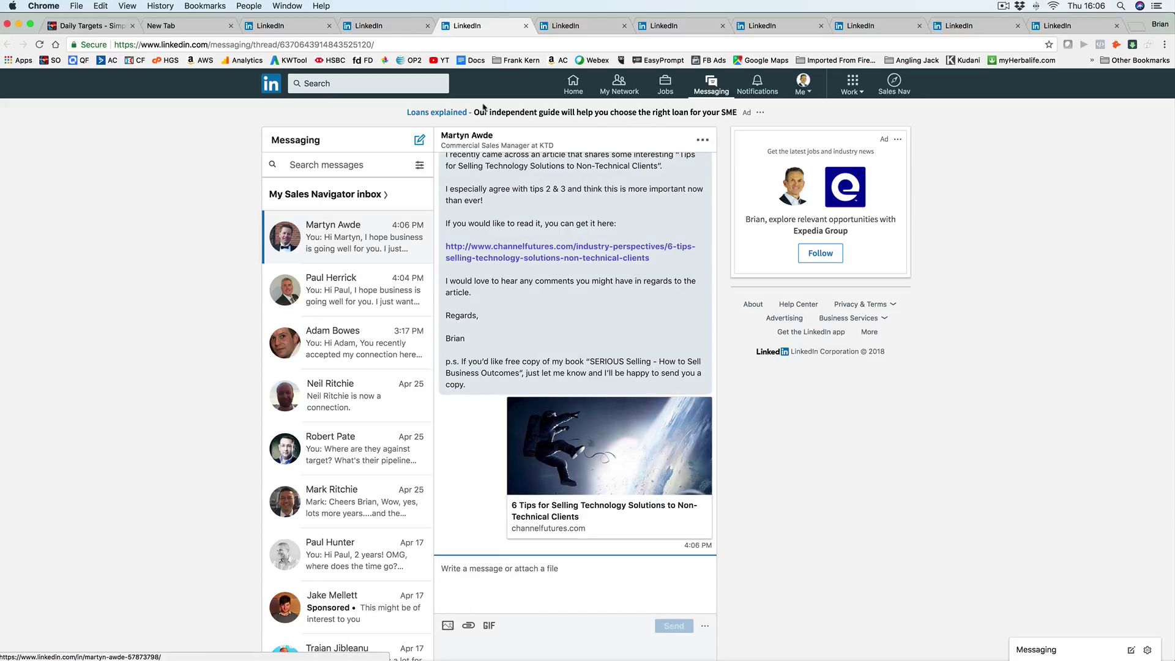
# In the Microform Imaging contact's conversation, paste the template, add the contact's first name after "Hi" and send the message.
pyautogui.click(572, 25)
pyautogui.click(448, 570)
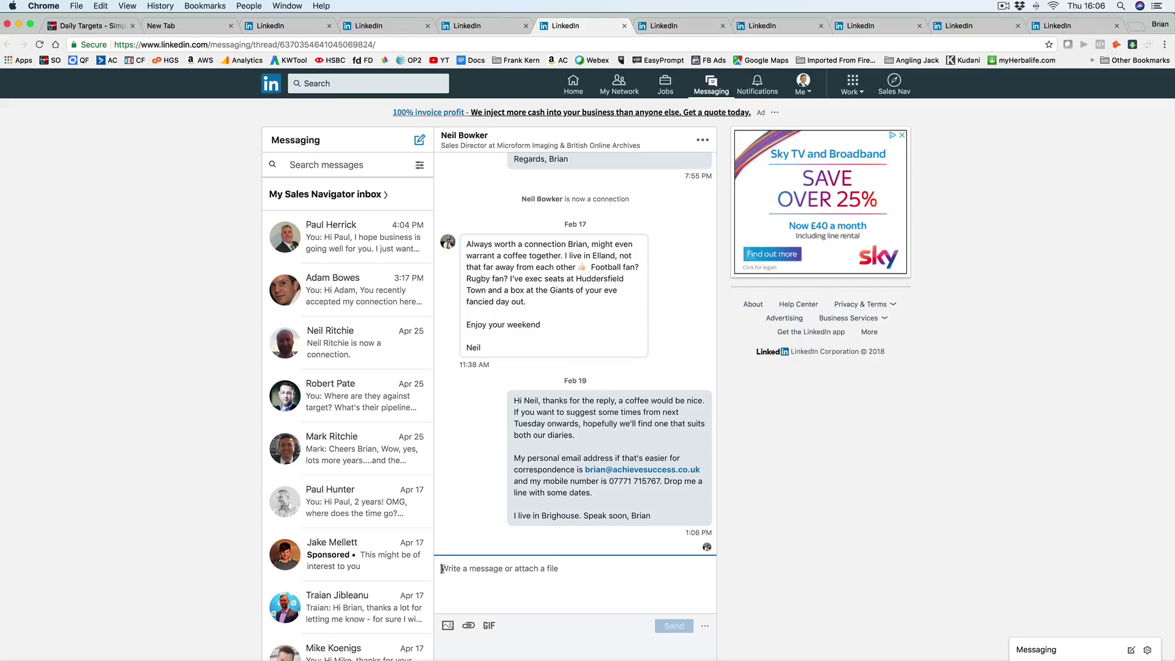
pyautogui.press('super+v')
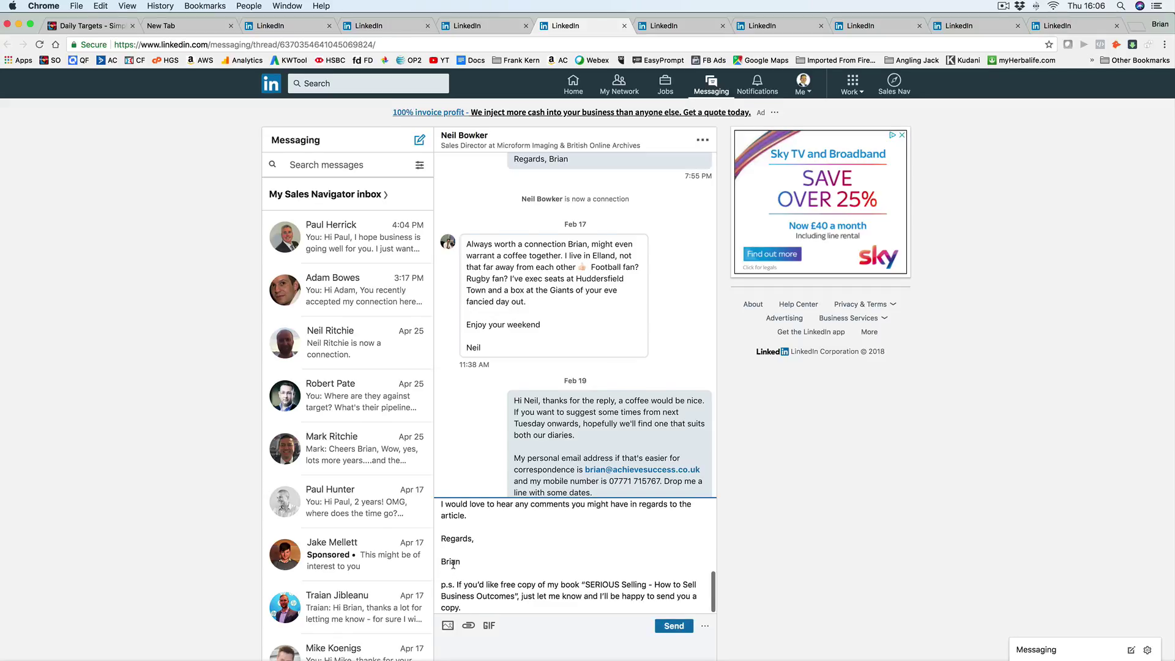
pyautogui.scroll(5, 464, 542)
pyautogui.scroll(1, 464, 542)
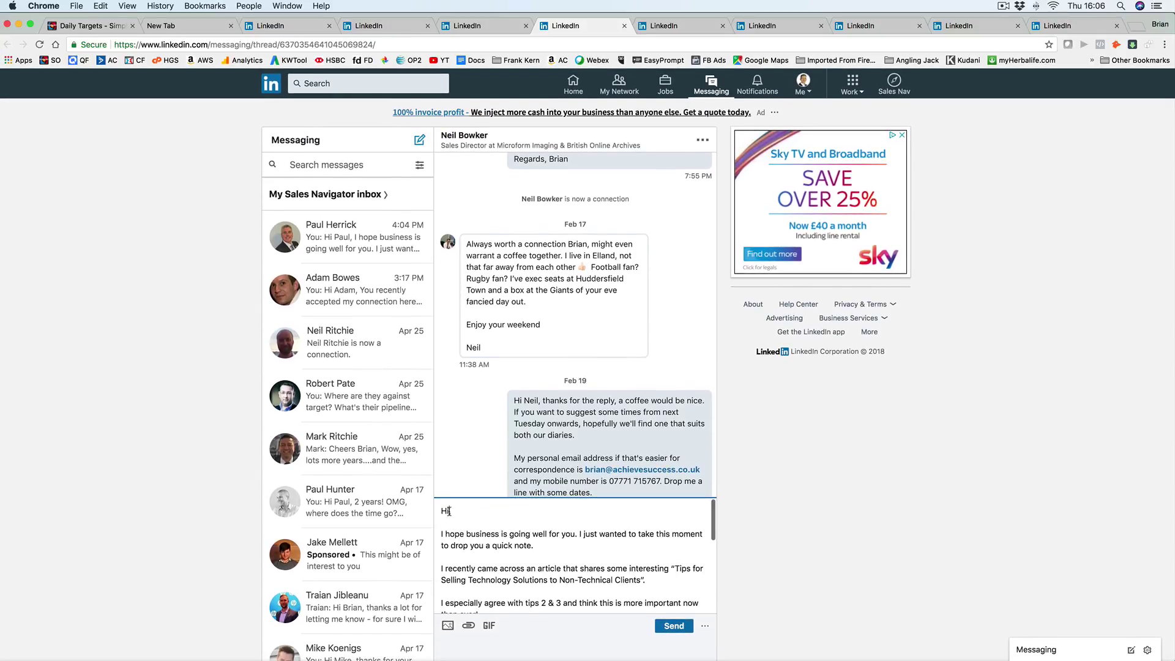
pyautogui.write('Neil,')
pyautogui.click(674, 626)
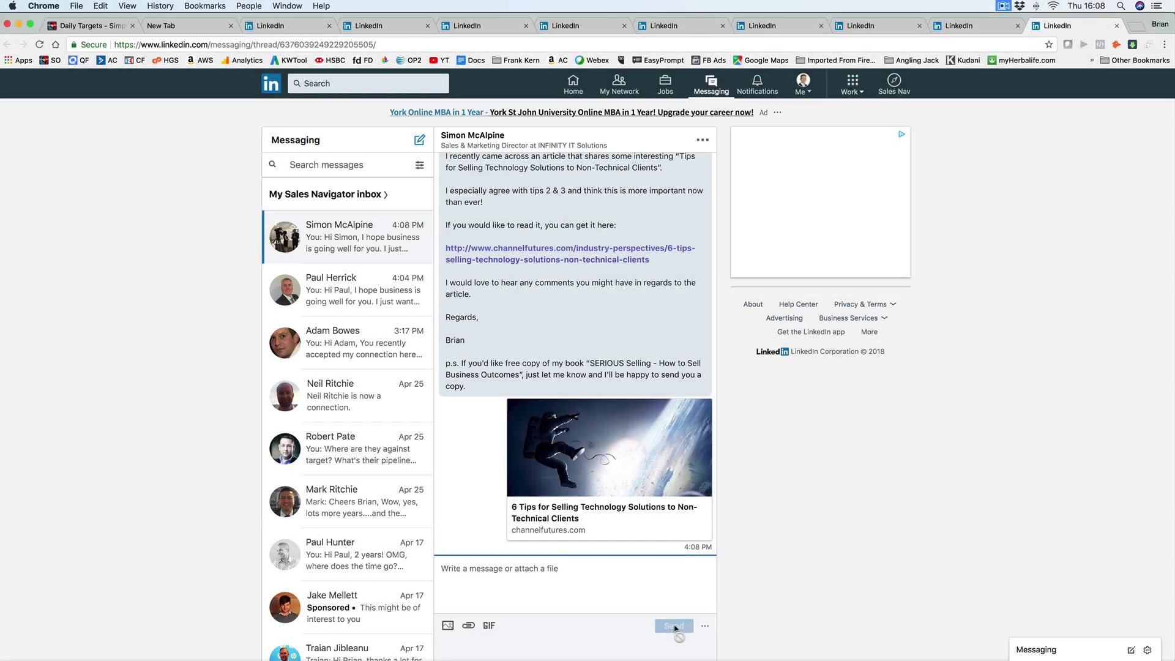
# Switch to the Excel outreach tracker and fill the first contact's Message 2 "X" down to the nine contacts below.
pyautogui.click(701, 635)
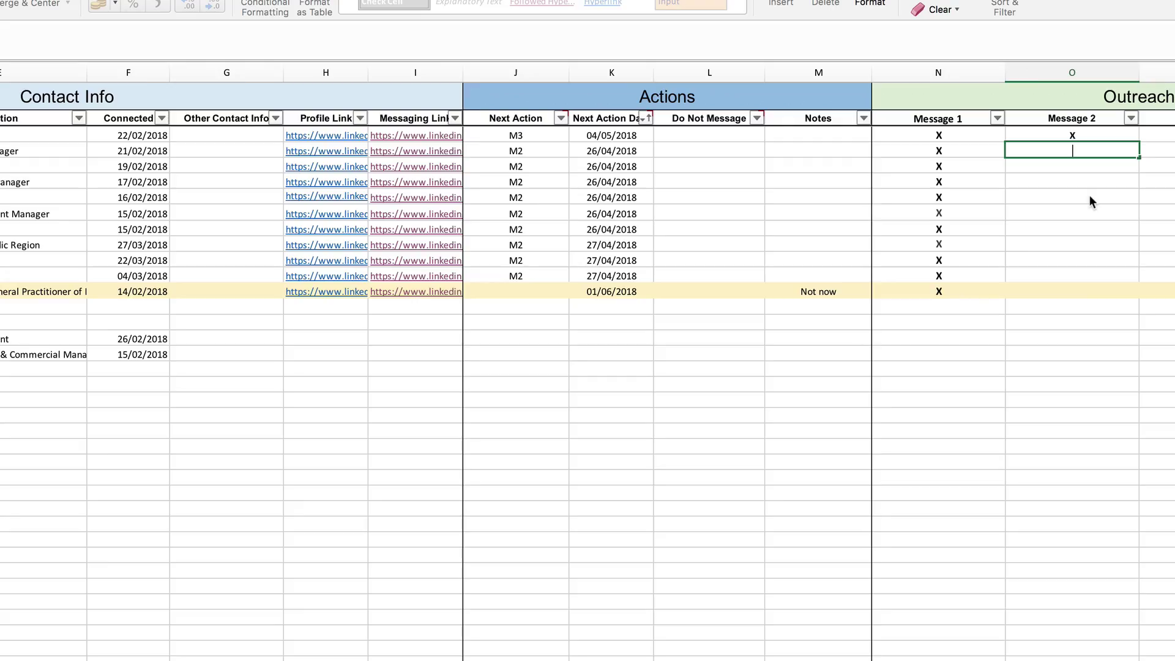
pyautogui.click(1091, 136)
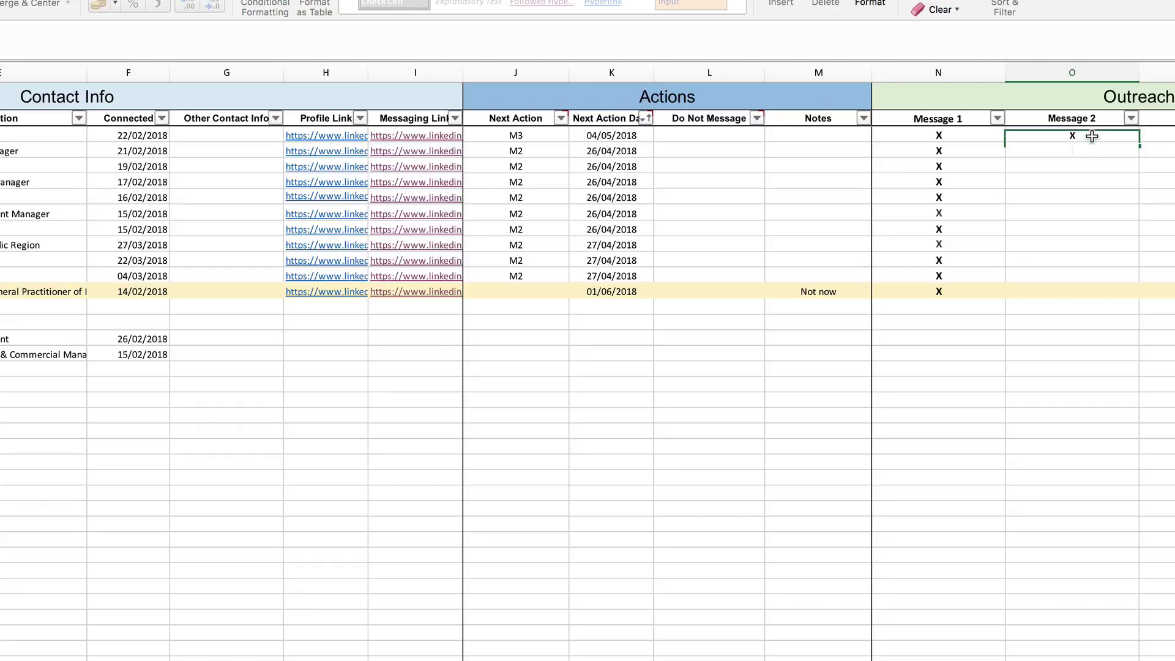
pyautogui.moveTo(1138, 142); pyautogui.dragTo(1136, 278)
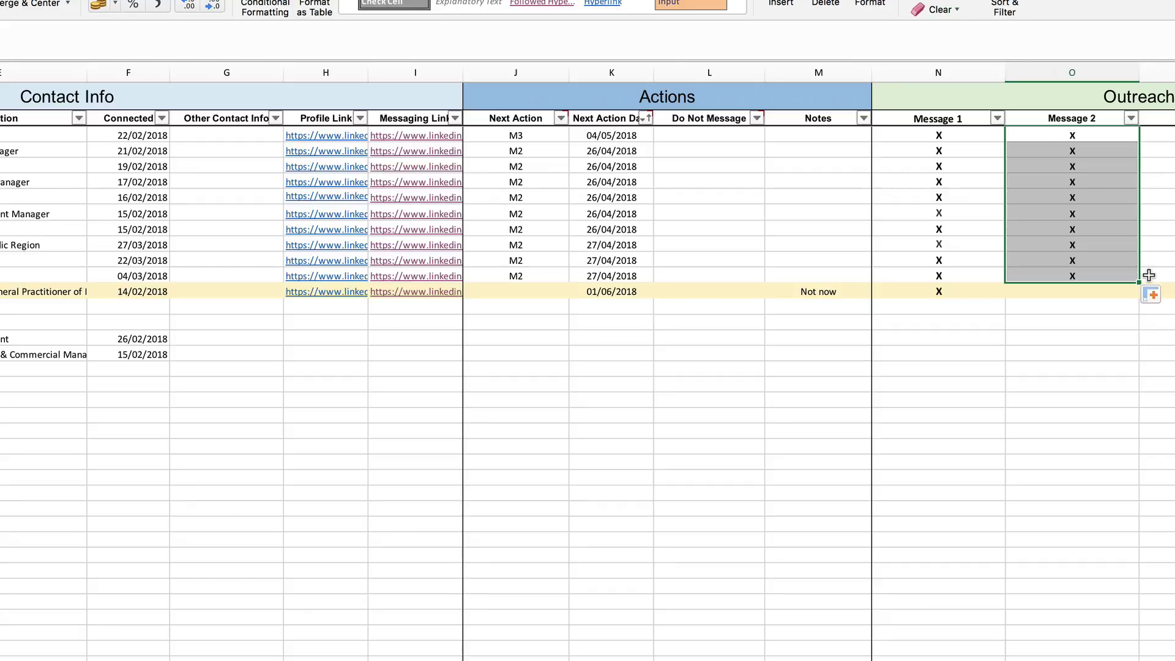
# Copy the first contact's Next Action "M3" to the nine contacts below, stopping above the highlighted "Not now" row.
pyautogui.click(544, 136)
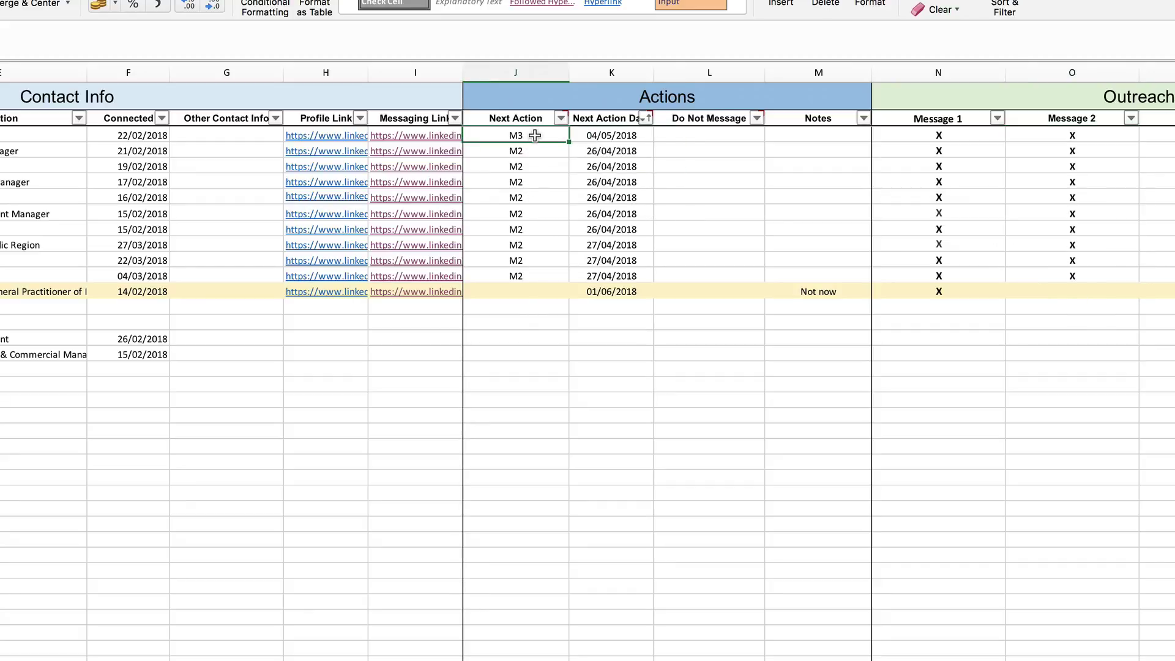
pyautogui.hotkey('ctrl', 'c')
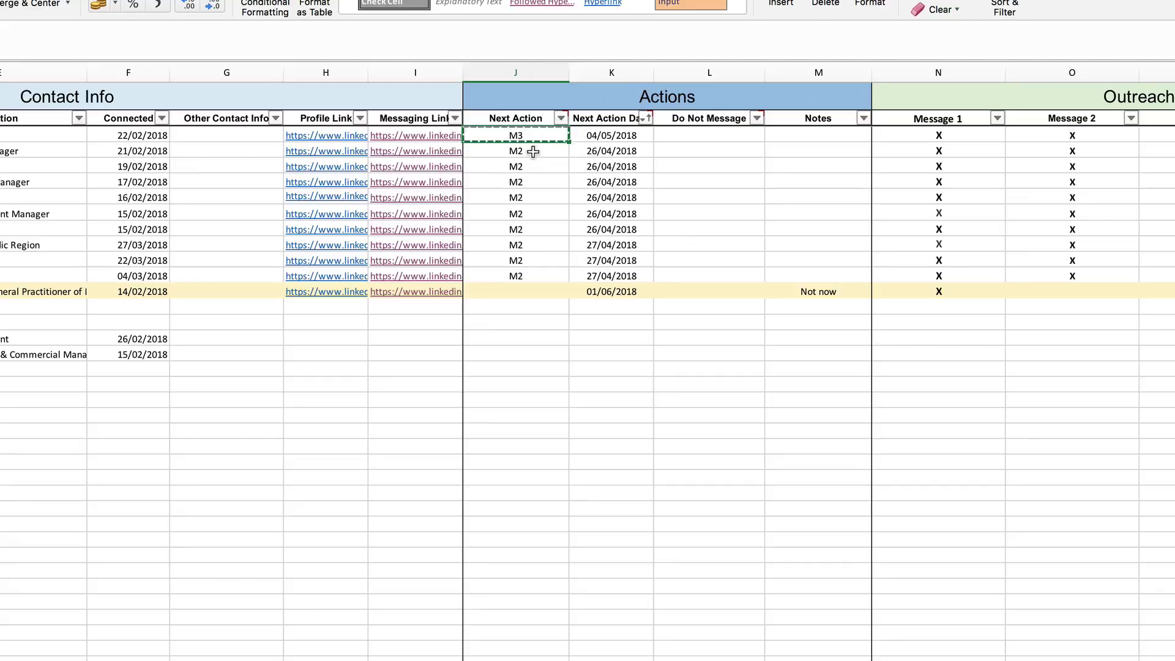
pyautogui.moveTo(533, 151); pyautogui.dragTo(539, 276)
pyautogui.hotkey('ctrl', 'v')
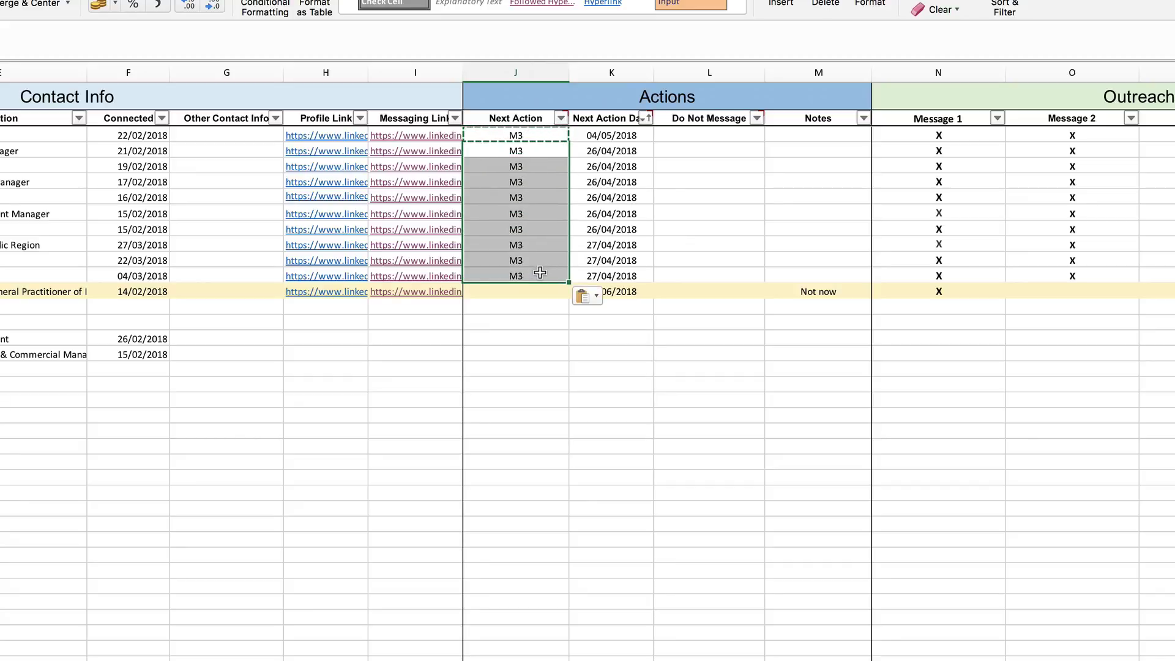
# Copy the first contact's Next Action Date 04/05/2018 to the same nine contacts, leaving out the highlighted "Not now" row.
pyautogui.click(595, 136)
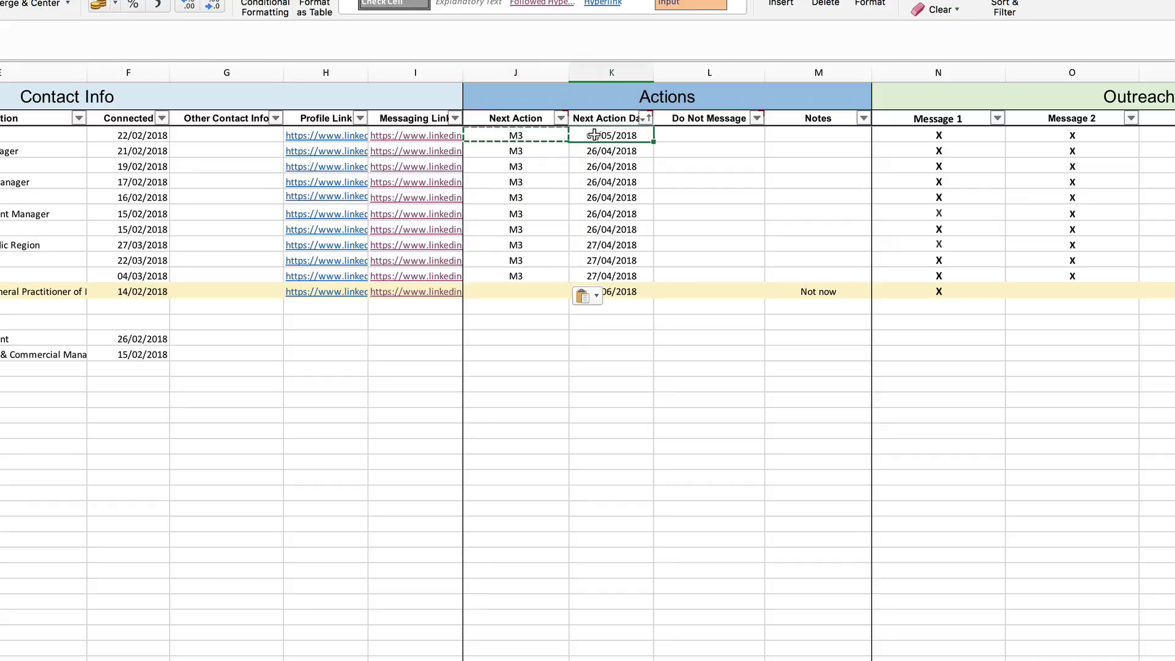
pyautogui.hotkey('ctrl', 'c')
pyautogui.moveTo(627, 152); pyautogui.dragTo(624, 274)
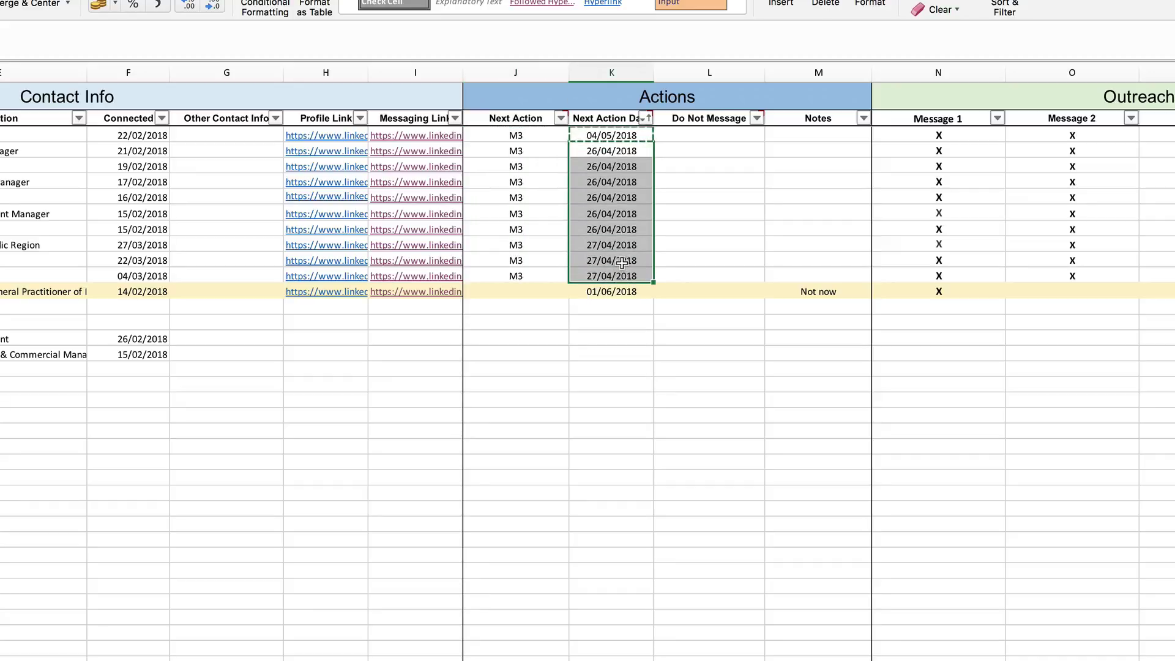
pyautogui.hotkey('ctrl', 'v')
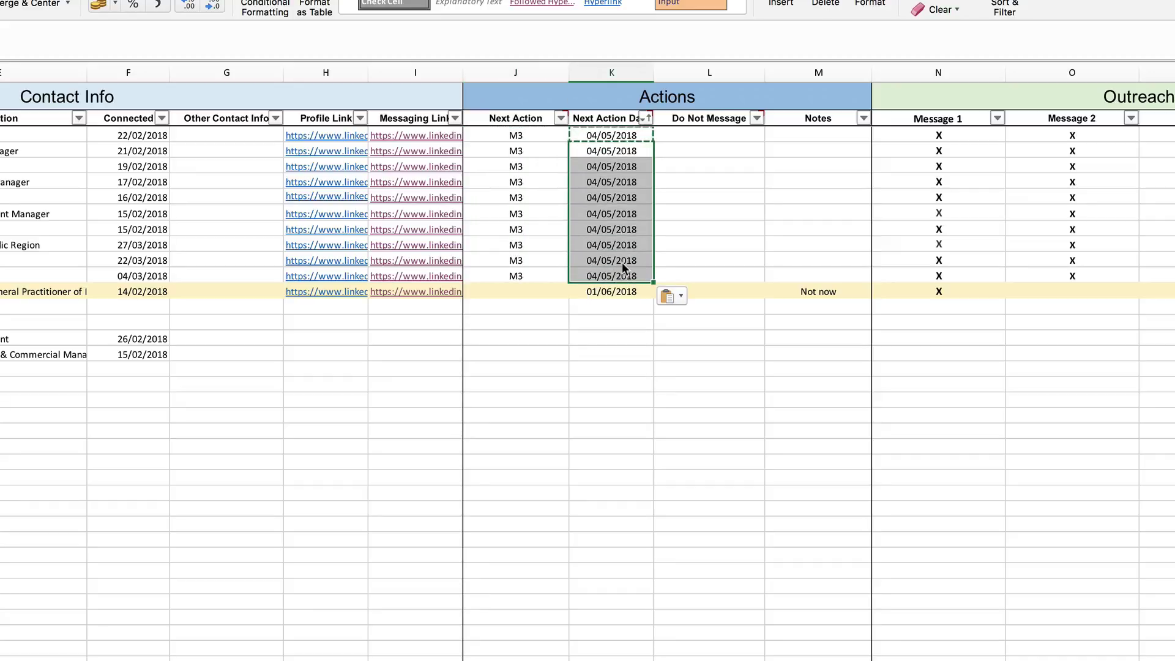
pyautogui.click(677, 257)
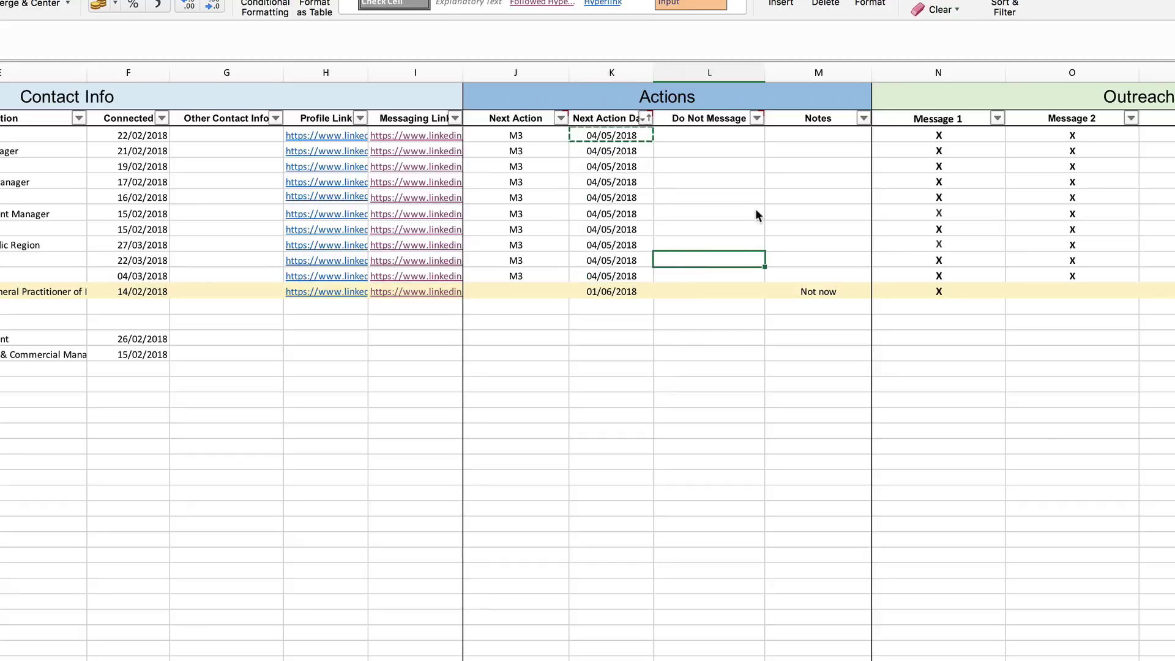